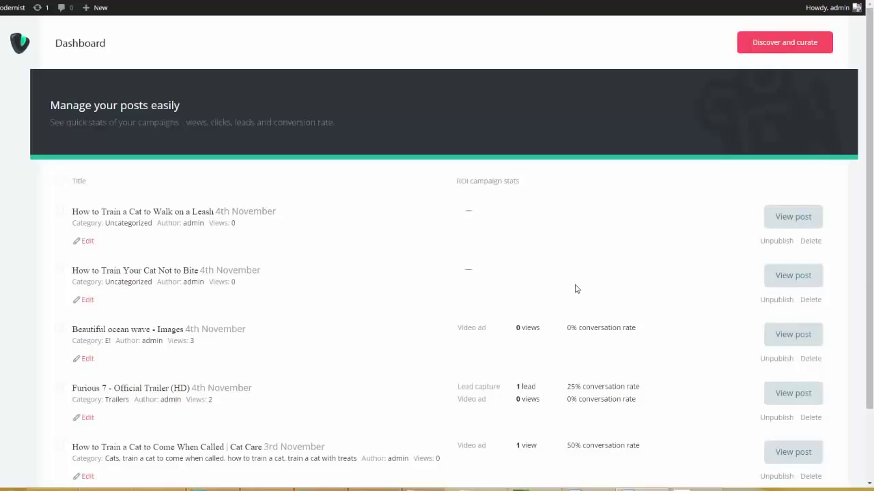
# Step: Open the Discover and curate page of today's trending videos and focus its keyword search box
pyautogui.click(791, 44)
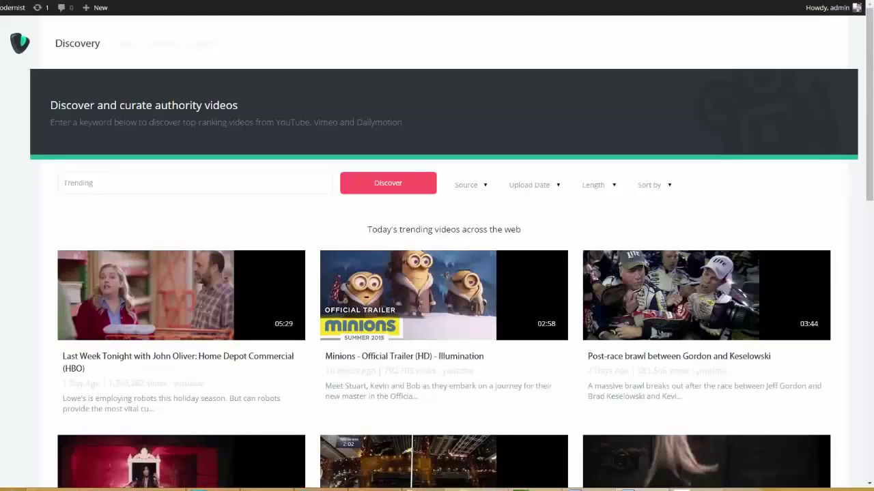
pyautogui.click(150, 185)
# Step: Search the Discovery page for the keyword 'vacations'
pyautogui.click(284, 181)
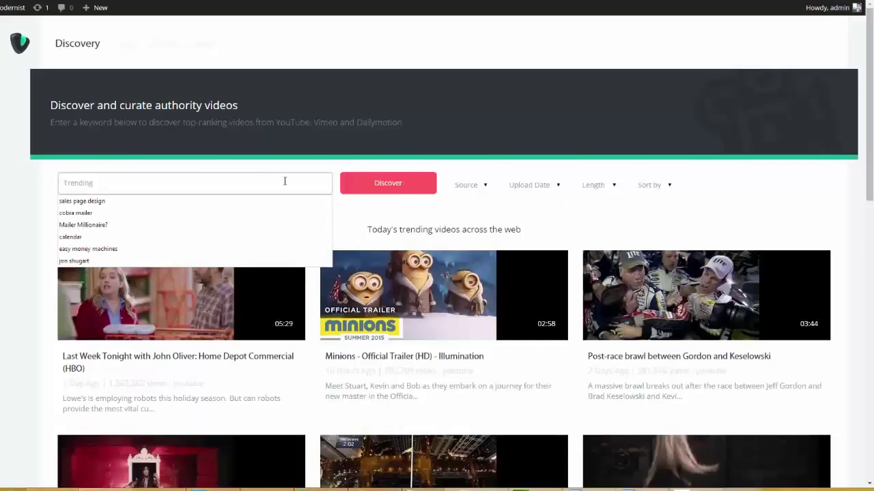
pyautogui.write('vacations')
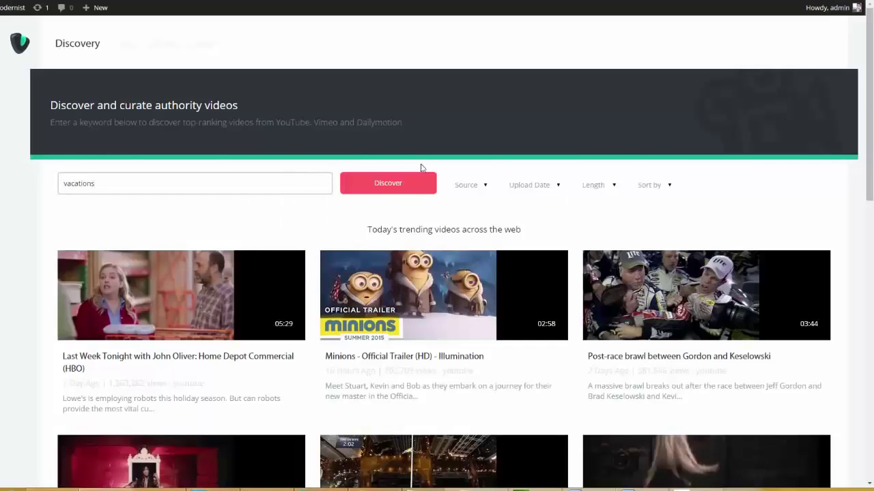
pyautogui.click(398, 185)
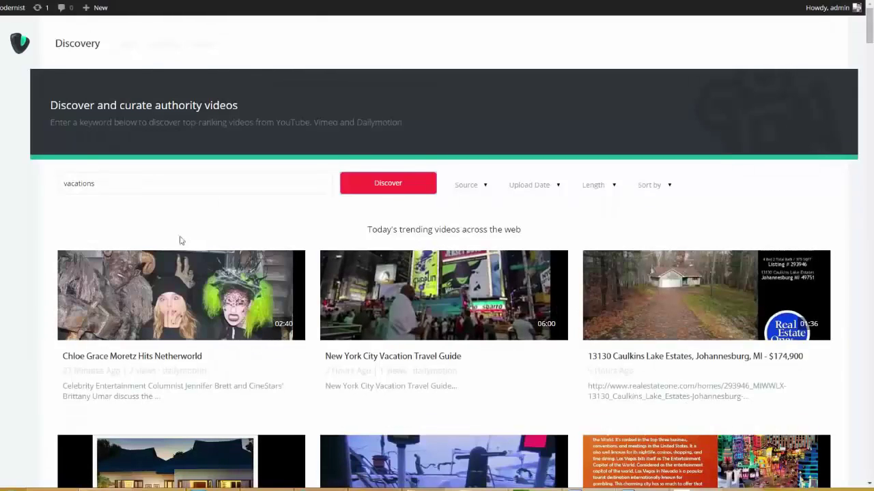
pyautogui.moveTo(113, 185); pyautogui.dragTo(56, 189)
pyautogui.click(478, 225)
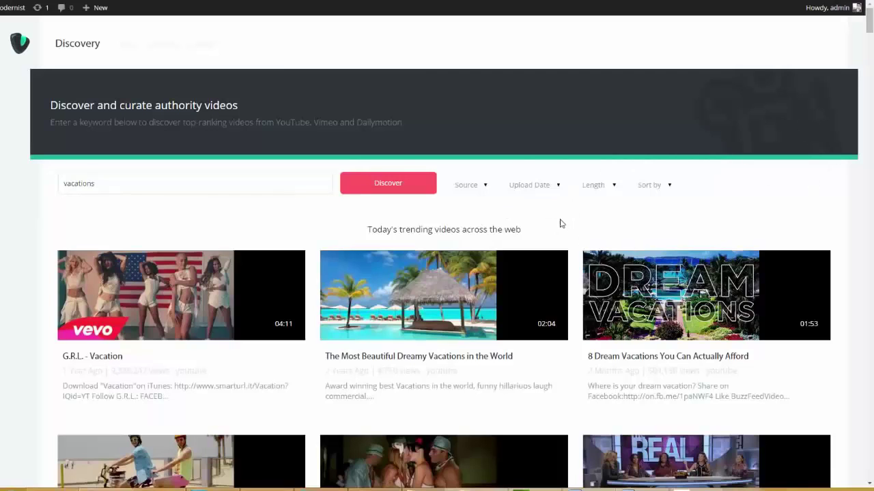
# Step: Inspect the Source, Upload Date and Sort by filter options without changing any
pyautogui.click(486, 190)
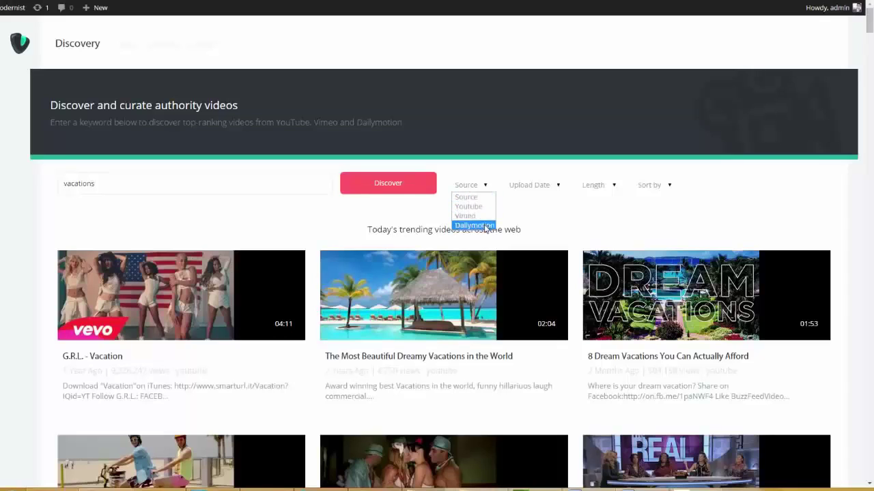
pyautogui.click(610, 222)
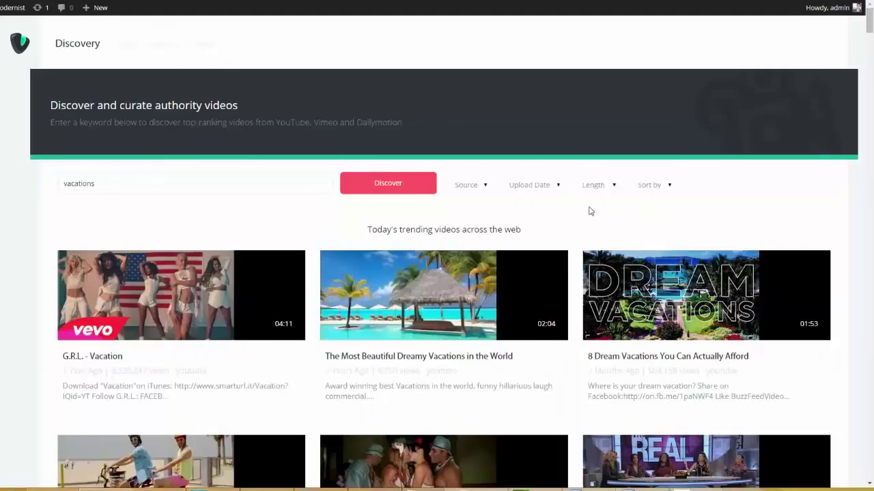
pyautogui.click(558, 187)
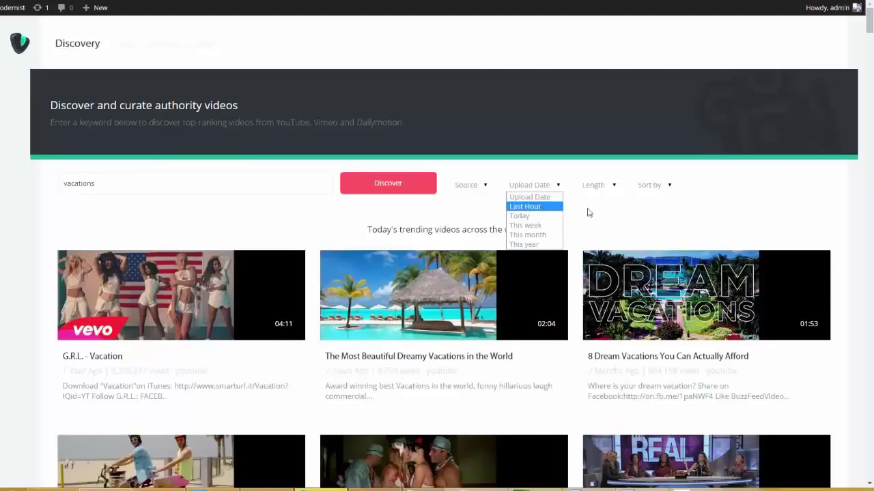
pyautogui.click(566, 212)
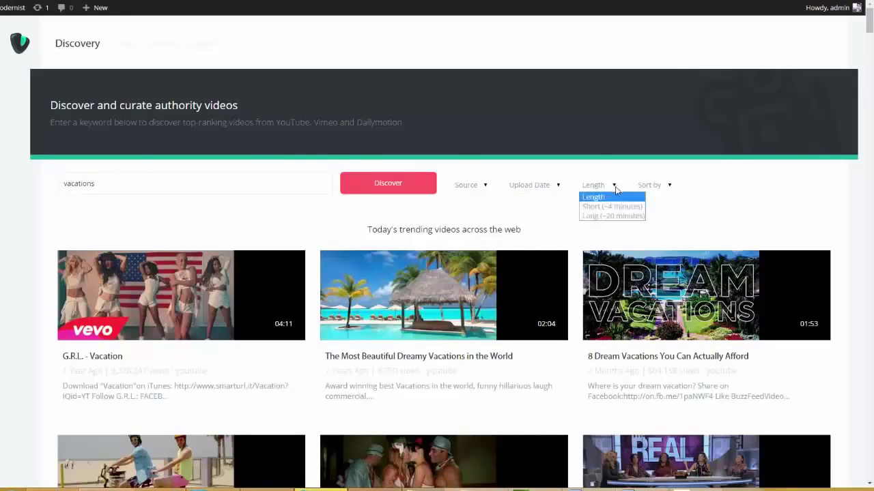
pyautogui.click(671, 186)
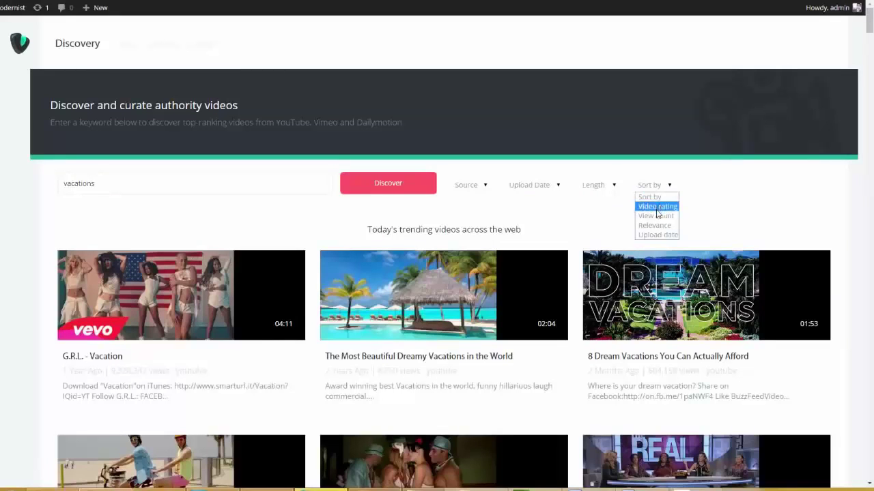
pyautogui.click(725, 223)
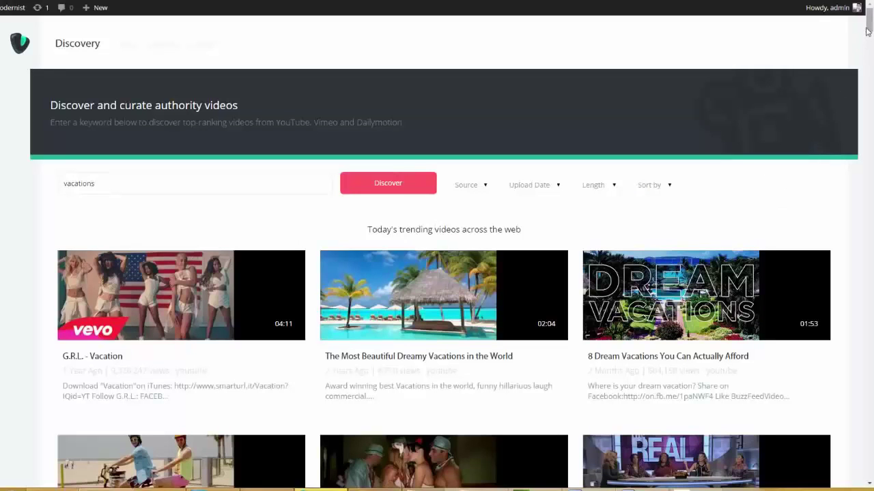
# Step: Shorten the keyword to 'vacation' and select the Dreamy Vacations and Family Vacations Gone Wrong videos
pyautogui.press('BackSpace')
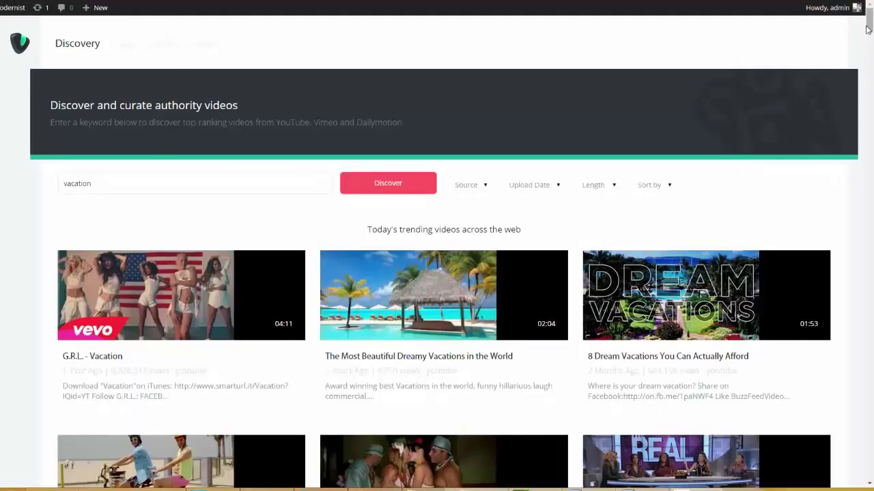
pyautogui.scroll(-1, 853, 149)
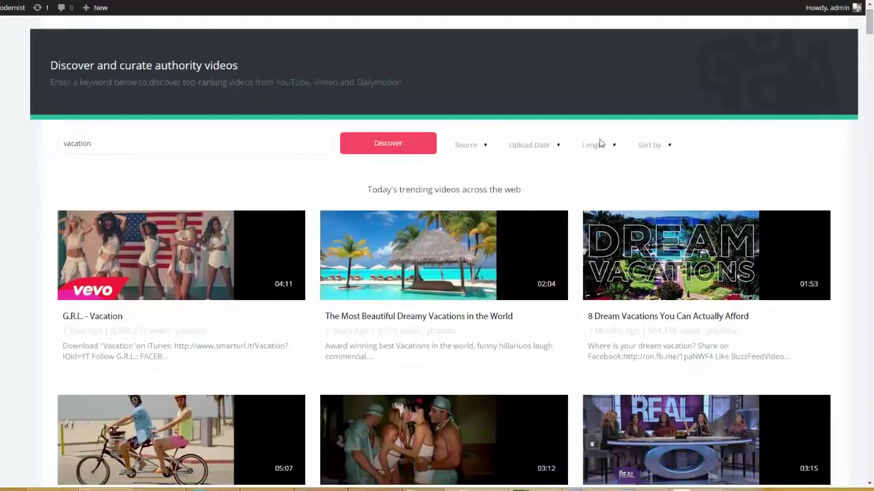
pyautogui.click(442, 261)
pyautogui.scroll(1, 443, 261)
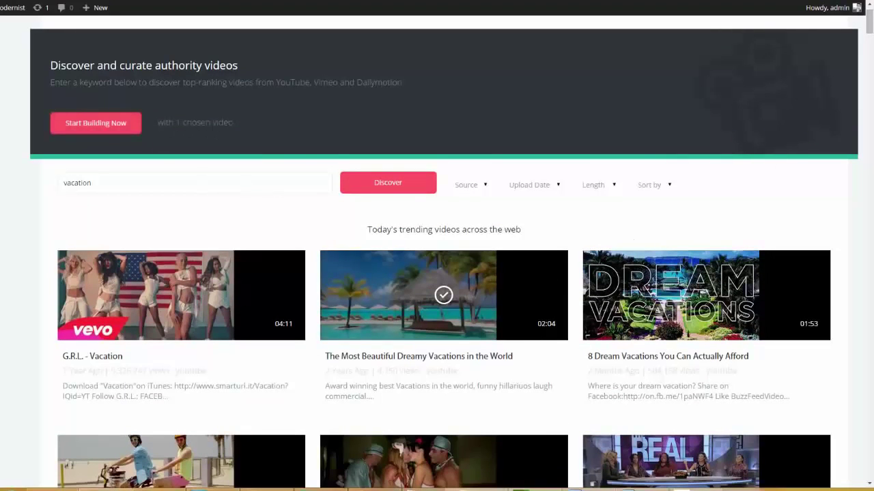
pyautogui.moveTo(869, 27); pyautogui.dragTo(868, 41)
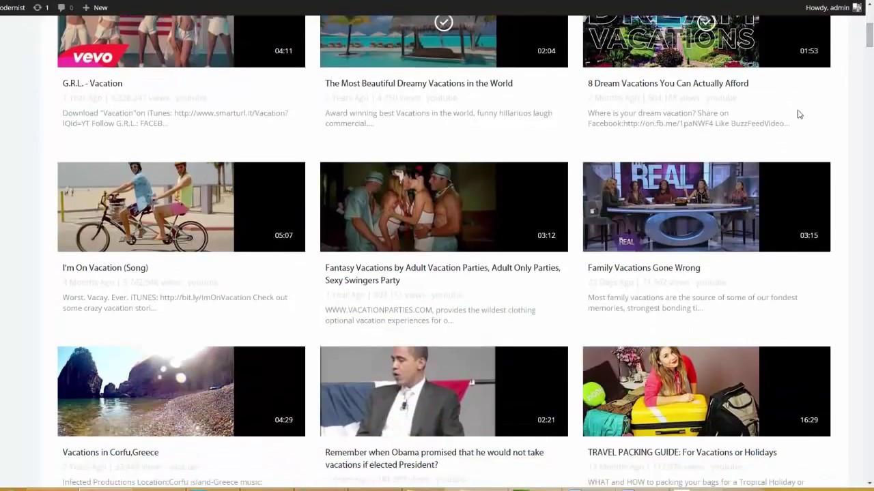
pyautogui.click(708, 214)
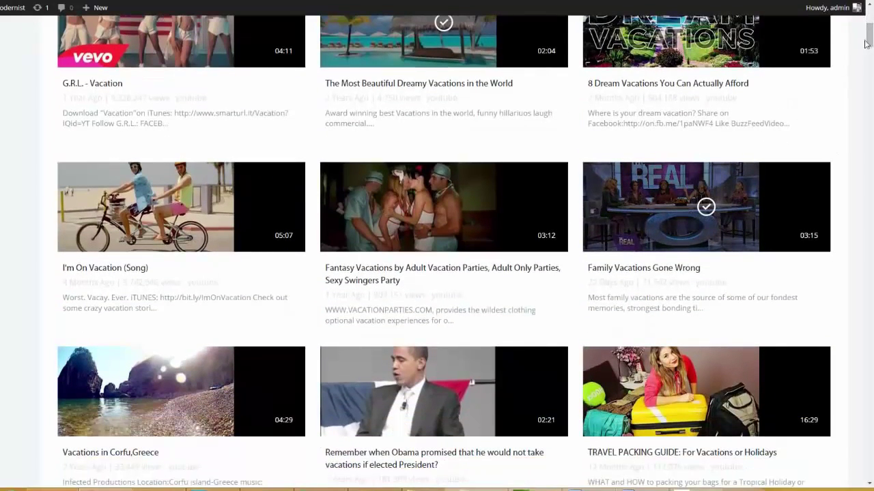
pyautogui.moveTo(868, 42); pyautogui.dragTo(868, 24)
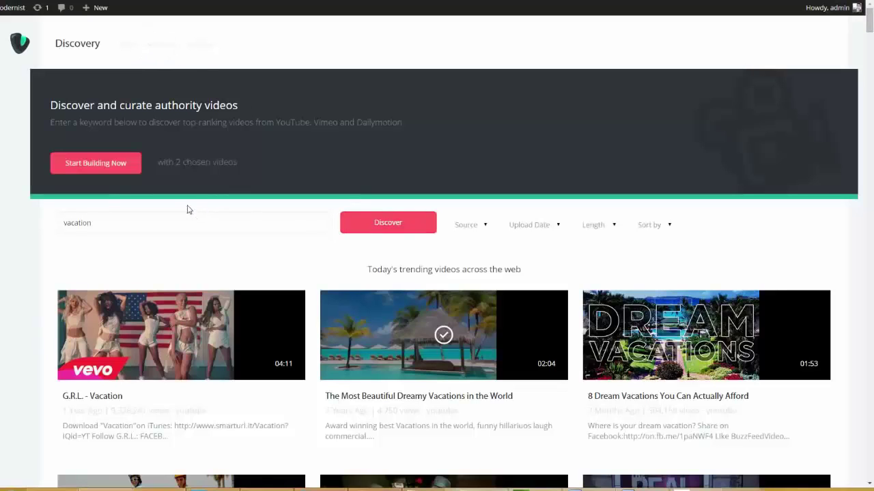
# Step: Build a post from the chosen videos, pasting in the vacation packages title and description
pyautogui.click(114, 170)
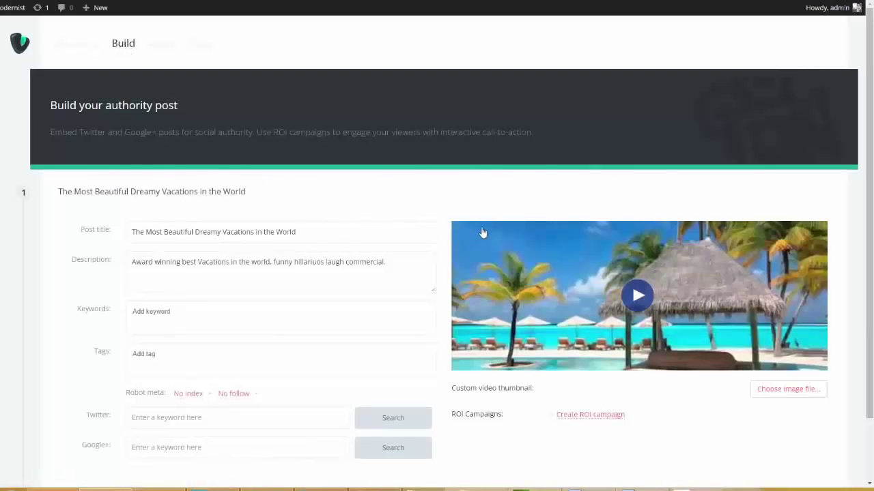
pyautogui.moveTo(870, 128)
pyautogui.mouseDown()
pyautogui.moveTo(870, 169)
pyautogui.moveTo(870, 133)
pyautogui.mouseUp()
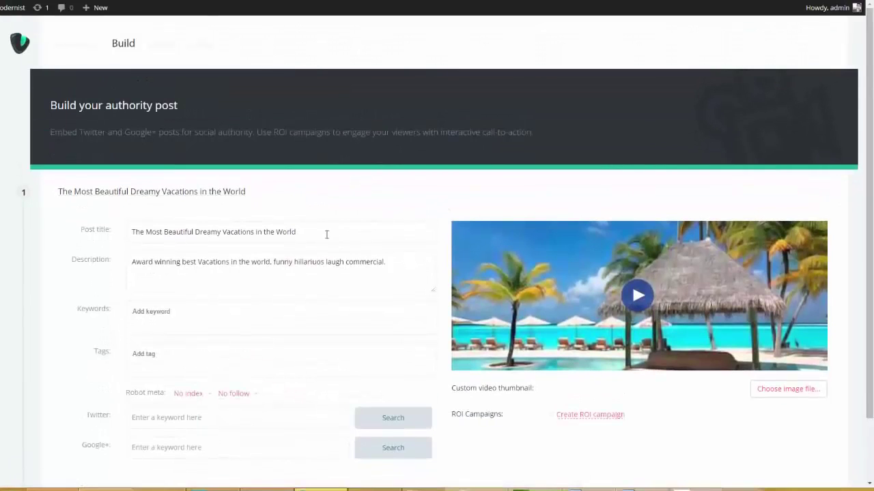
pyautogui.moveTo(326, 234); pyautogui.dragTo(131, 236)
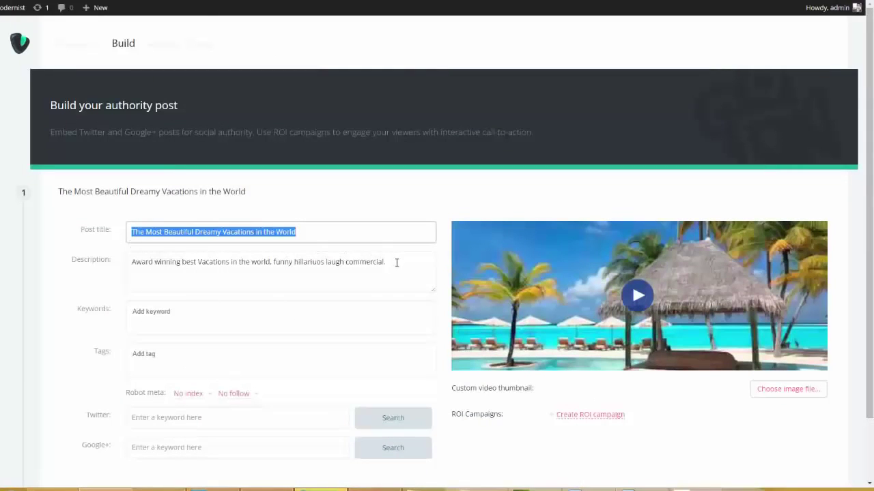
pyautogui.moveTo(391, 263); pyautogui.dragTo(135, 267)
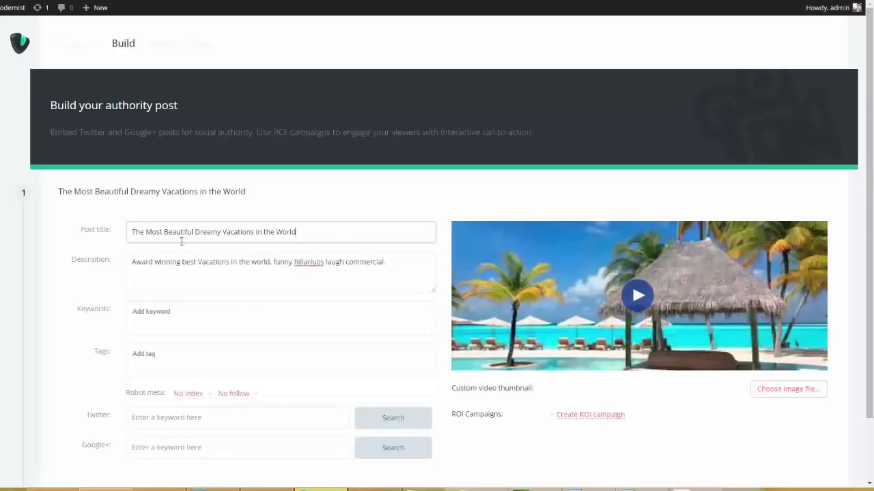
pyautogui.hotkey('ctrl', 'a')
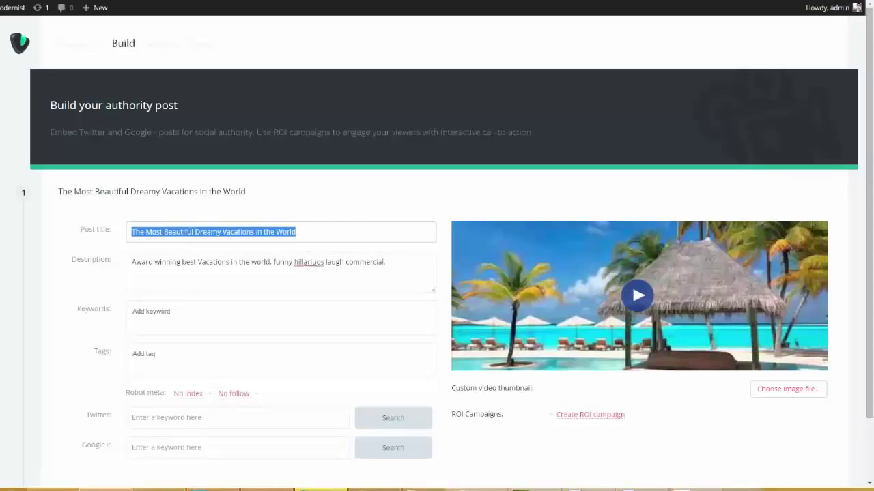
pyautogui.hotkey('alt', 'Tab')
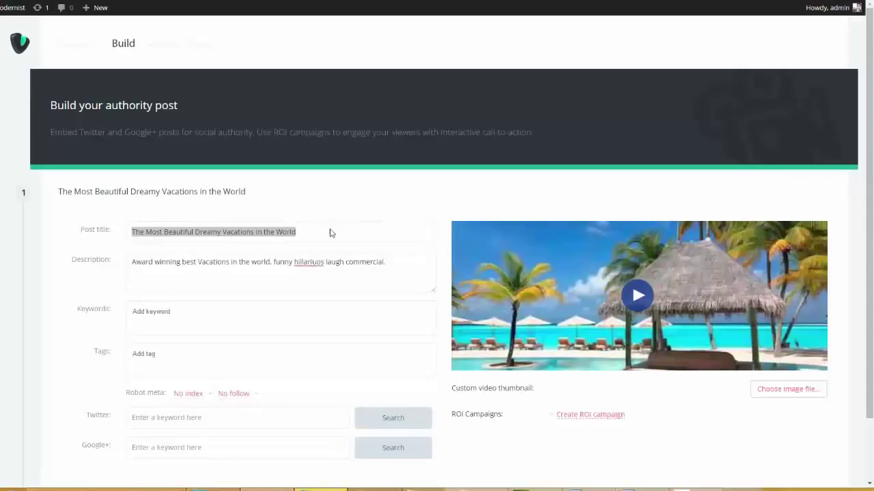
pyautogui.hotkey('alt', 'Tab')
pyautogui.write('Best Vacation Packages: Book Cheap Vacations & Trips ...')
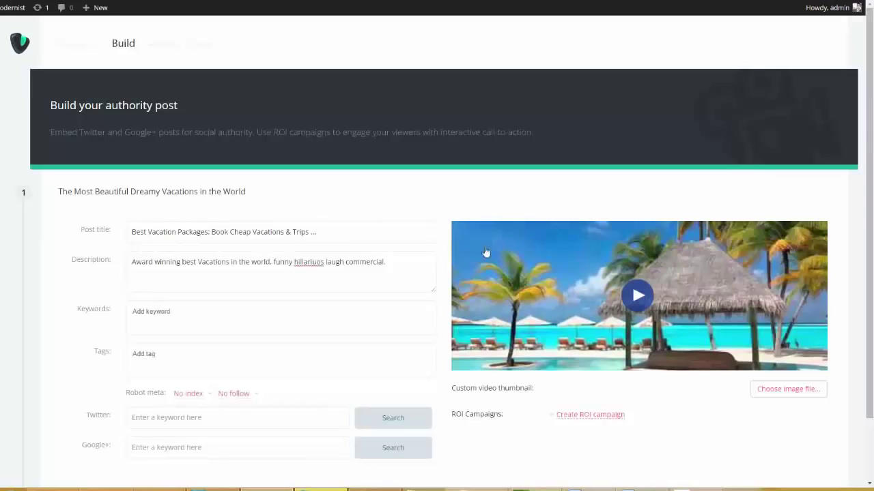
pyautogui.moveTo(386, 263); pyautogui.dragTo(111, 267)
pyautogui.write('Find cheap vacation packages and deals that meet your budget and travel needs.')
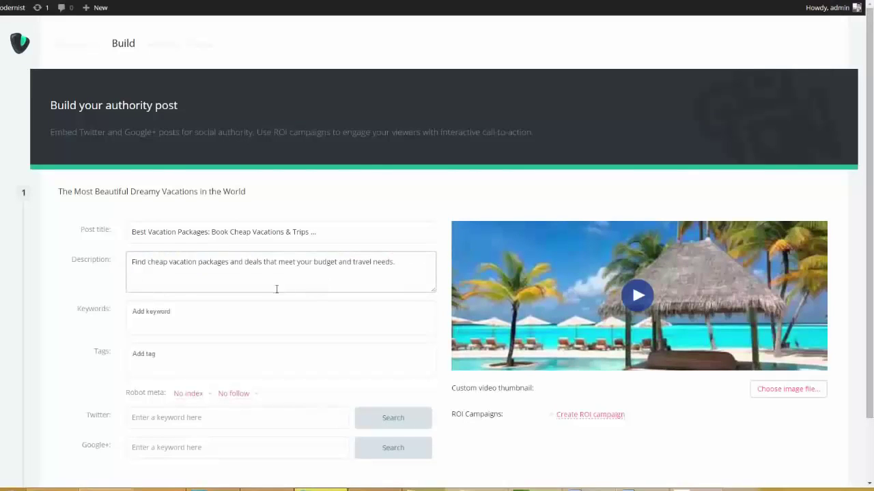
# Step: Add the keywords vacations, holidays and resorts
pyautogui.click(205, 316)
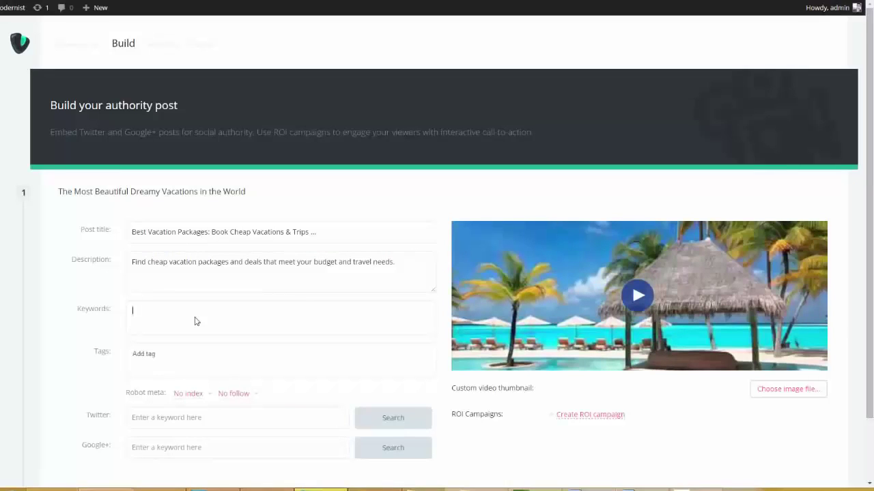
pyautogui.write('vacations')
pyautogui.press('Return')
pyautogui.write('holidays')
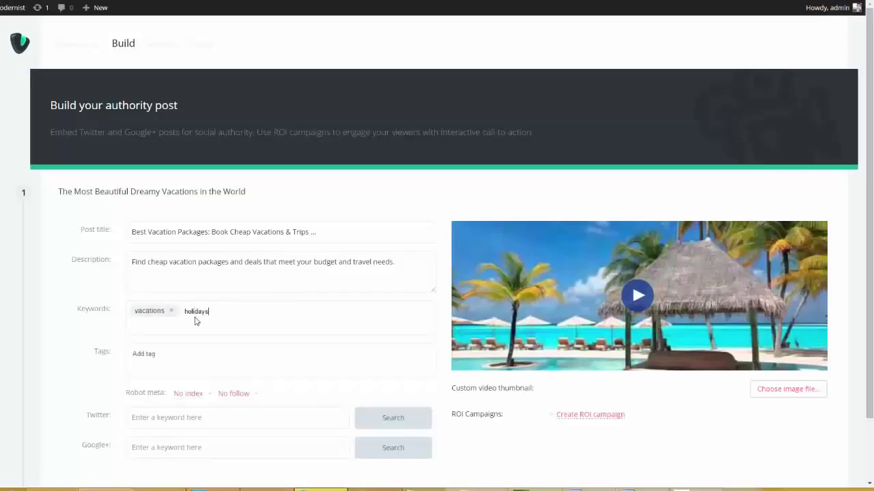
pyautogui.press('Return')
pyautogui.write('resorts')
pyautogui.press('Return')
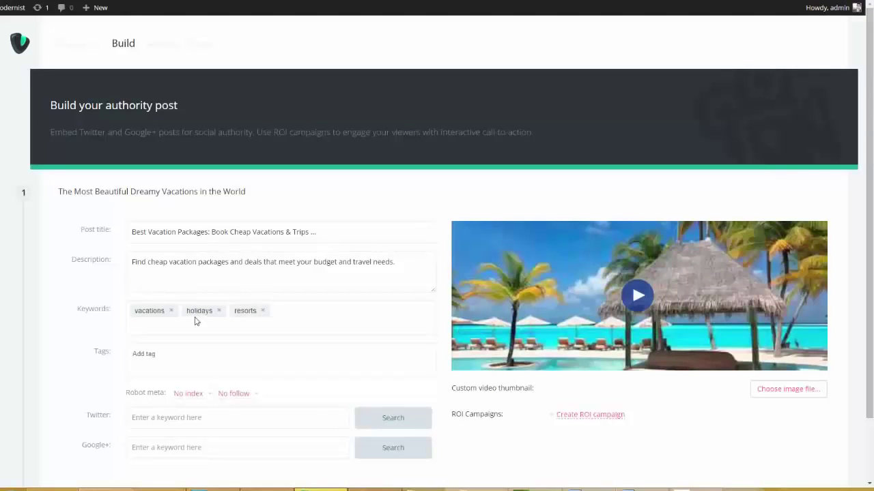
# Step: Add the tags vacations, holidays and resorts
pyautogui.click(180, 363)
pyautogui.write('vacations')
pyautogui.press('Return')
pyautogui.write('holidays')
pyautogui.press('Return')
pyautogui.write('res')
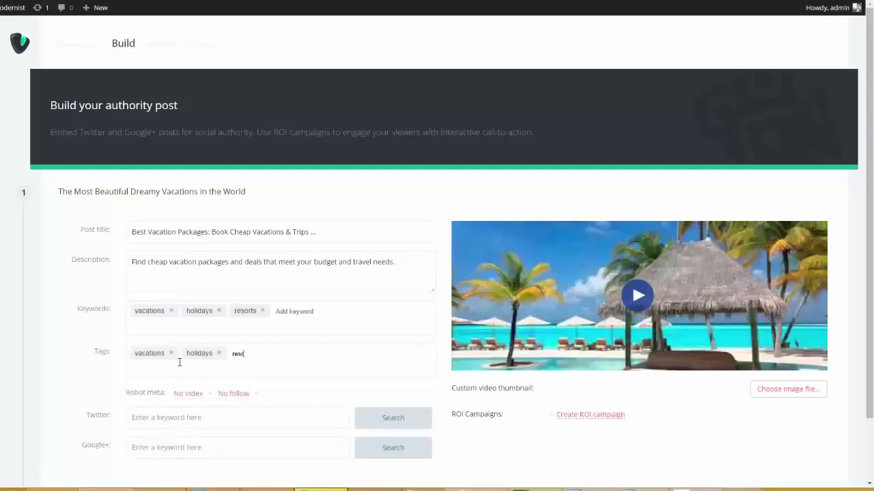
pyautogui.write('orts')
pyautogui.press('Return')
# Step: Search Twitter for 'vacations' and add three resulting tweets, including 'I call the vacations', to the post
pyautogui.scroll(-1, 869, 166)
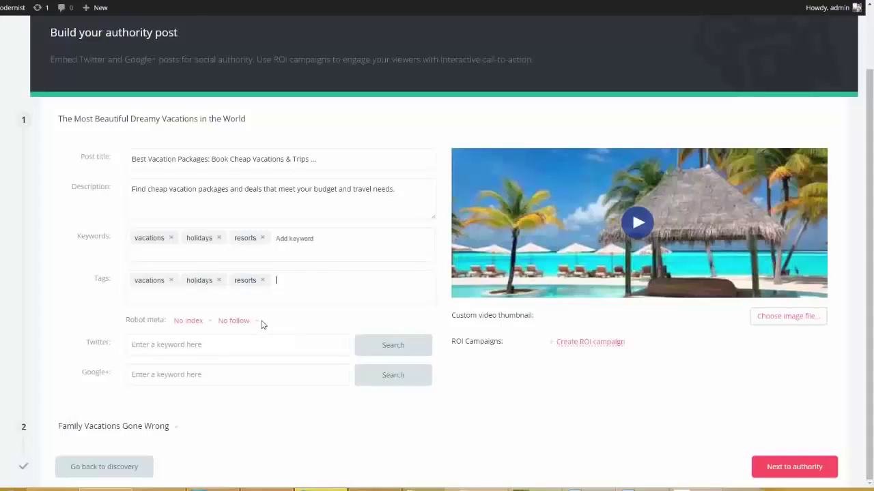
pyautogui.click(258, 341)
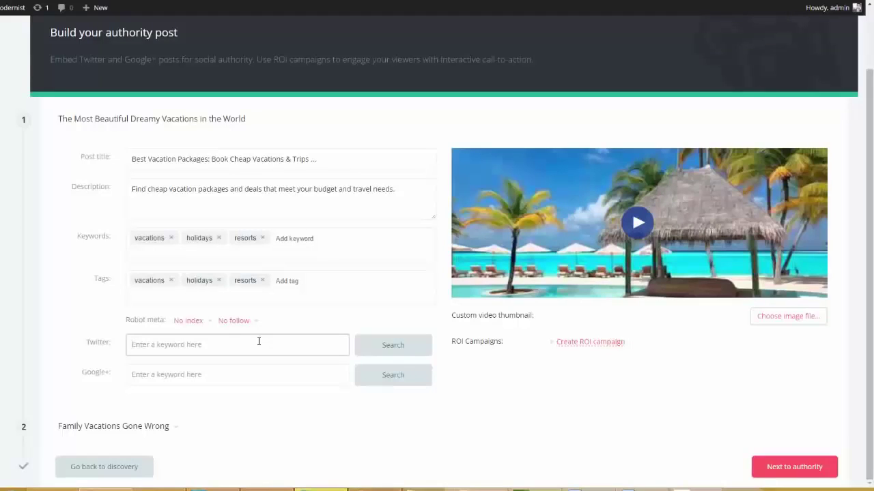
pyautogui.write('vacations')
pyautogui.click(390, 344)
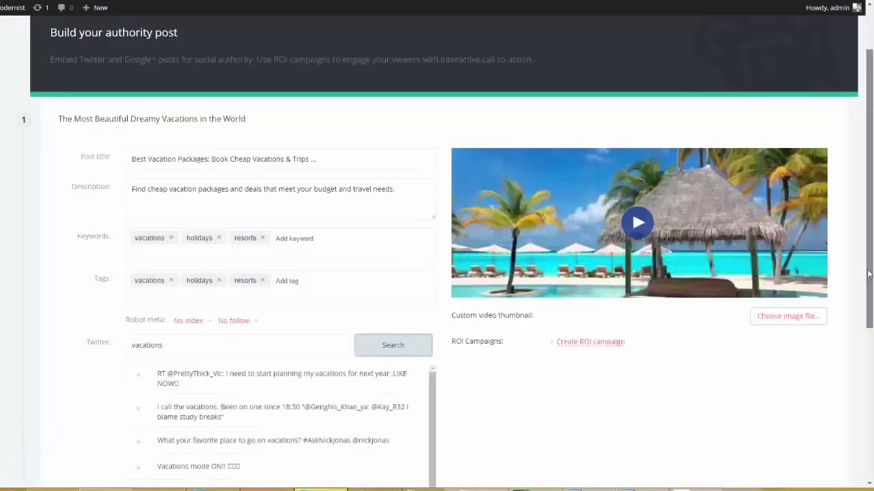
pyautogui.scroll(-1, 868, 275)
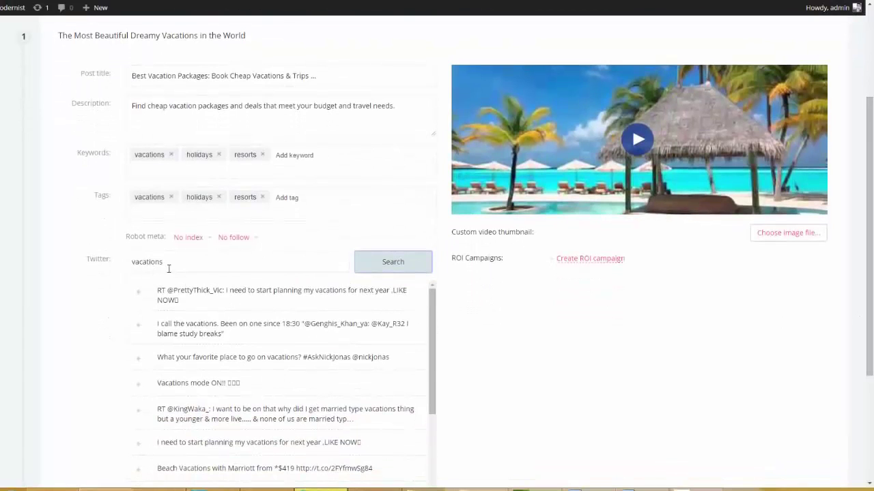
pyautogui.click(138, 292)
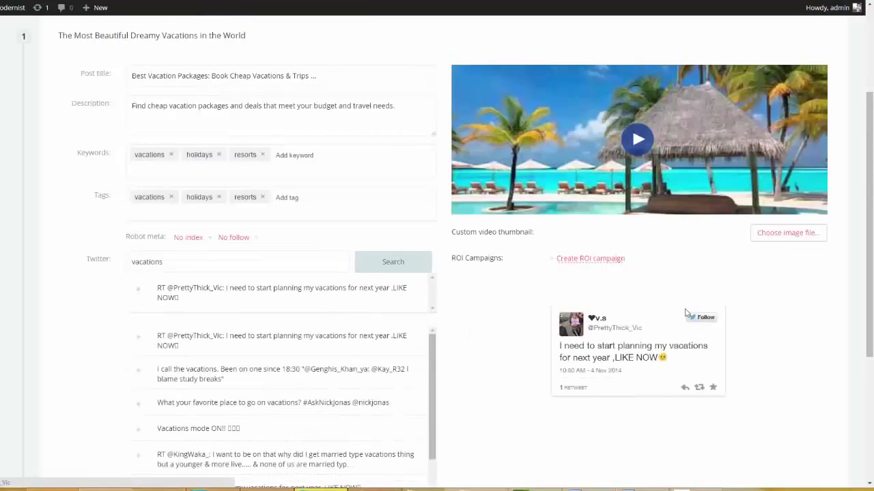
pyautogui.click(139, 338)
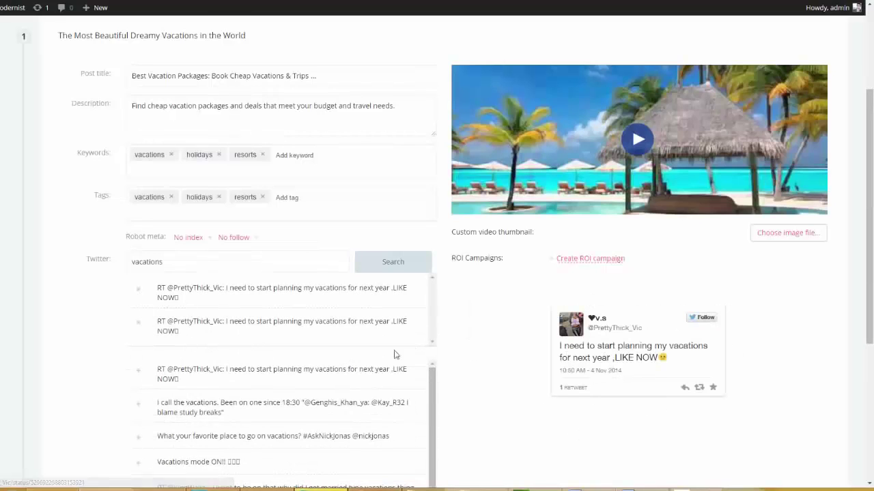
pyautogui.click(138, 403)
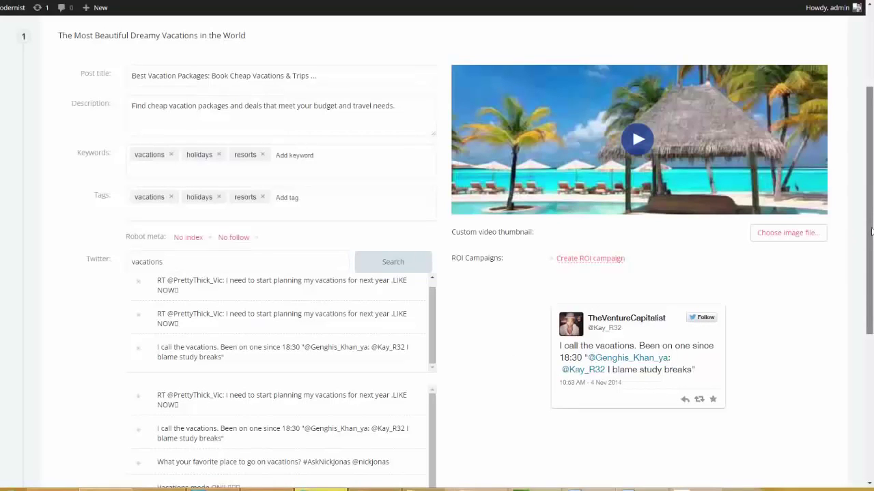
pyautogui.moveTo(870, 232); pyautogui.dragTo(798, 355)
# Step: Search Google+ for 'vacations' and add three Finesse, Power And Money posts as references
pyautogui.click(229, 411)
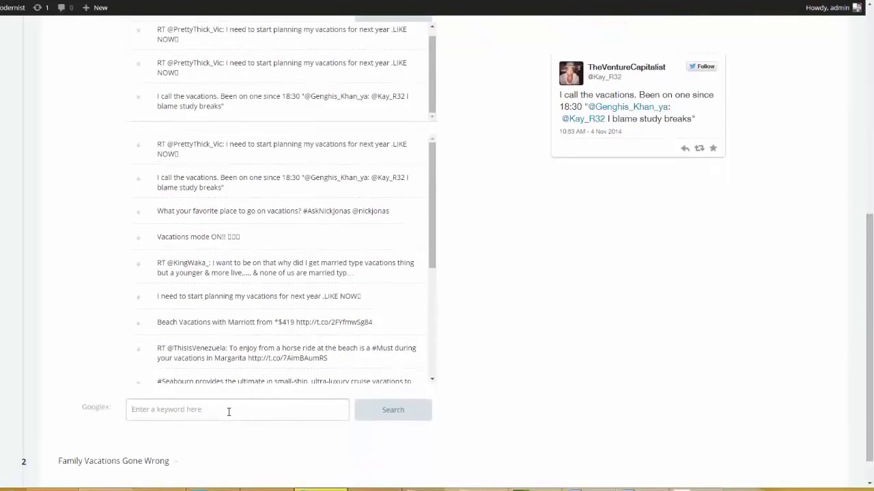
pyautogui.write('vacations')
pyautogui.click(381, 415)
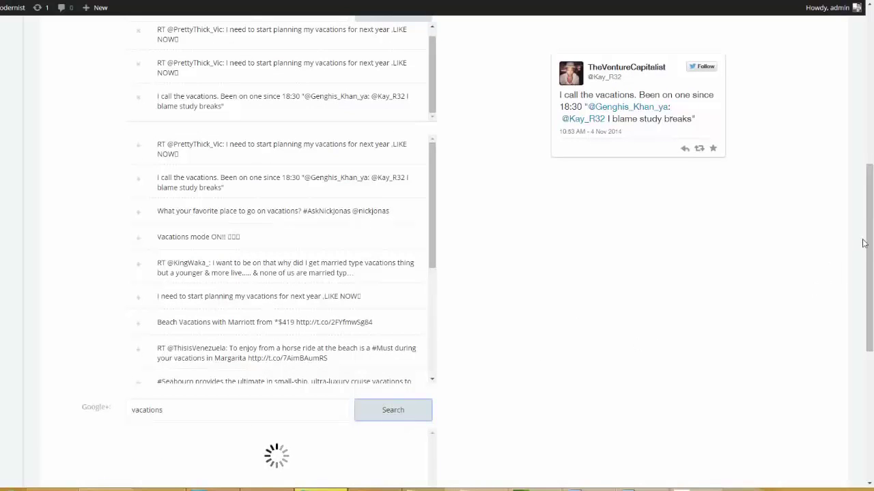
pyautogui.moveTo(863, 242); pyautogui.dragTo(832, 307)
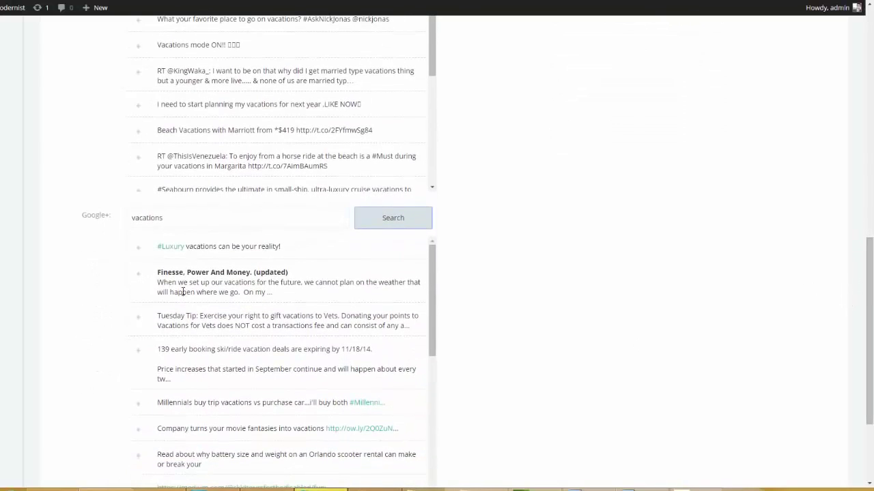
pyautogui.click(138, 276)
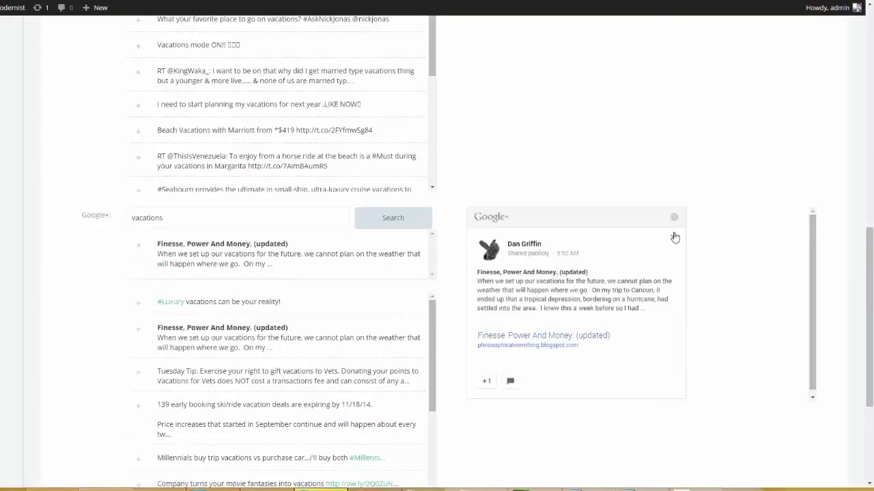
pyautogui.click(139, 330)
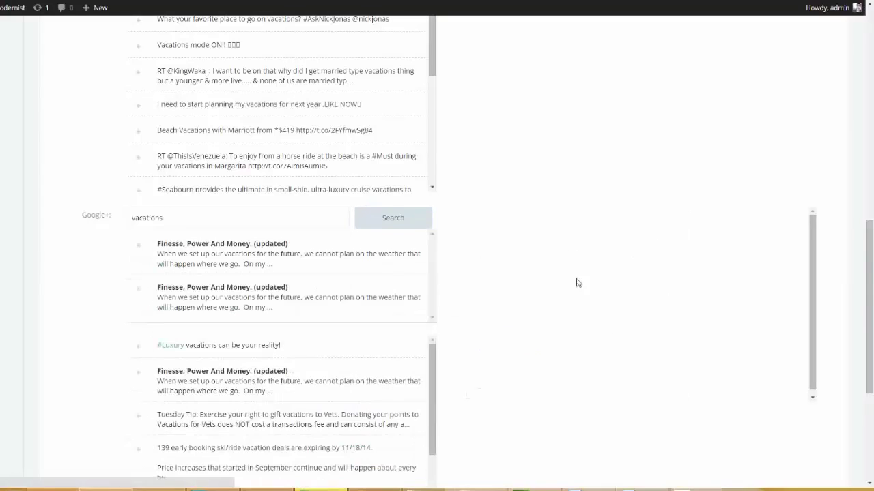
pyautogui.click(138, 374)
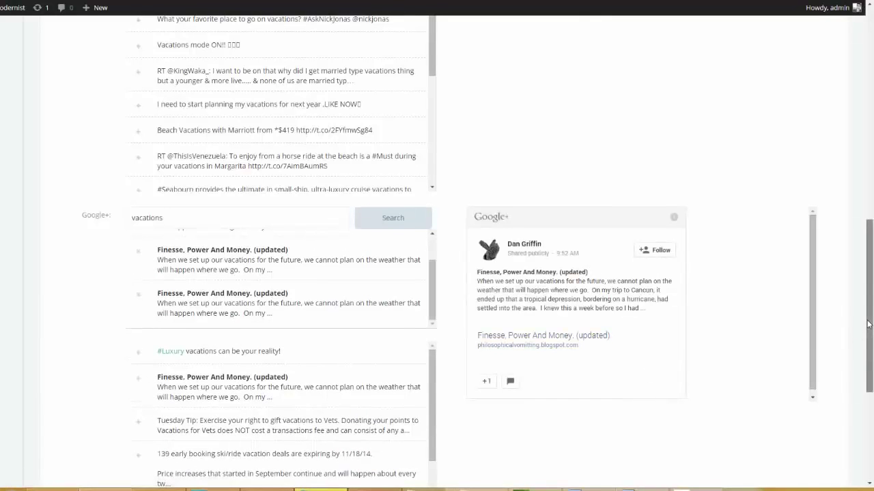
pyautogui.moveTo(868, 324); pyautogui.dragTo(871, 125)
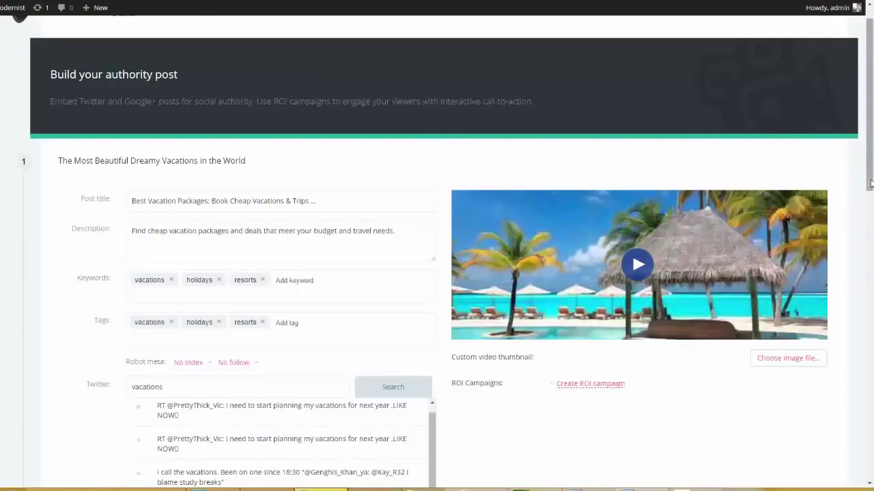
# Step: Preview the video ad, annotation, call-to-action and banner campaign types, then choose Lead capture form
pyautogui.moveTo(870, 183); pyautogui.dragTo(870, 224)
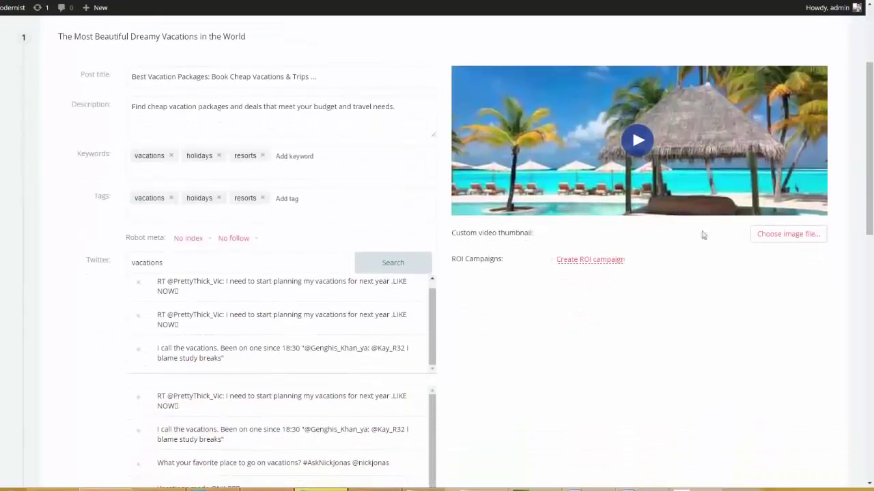
pyautogui.click(601, 265)
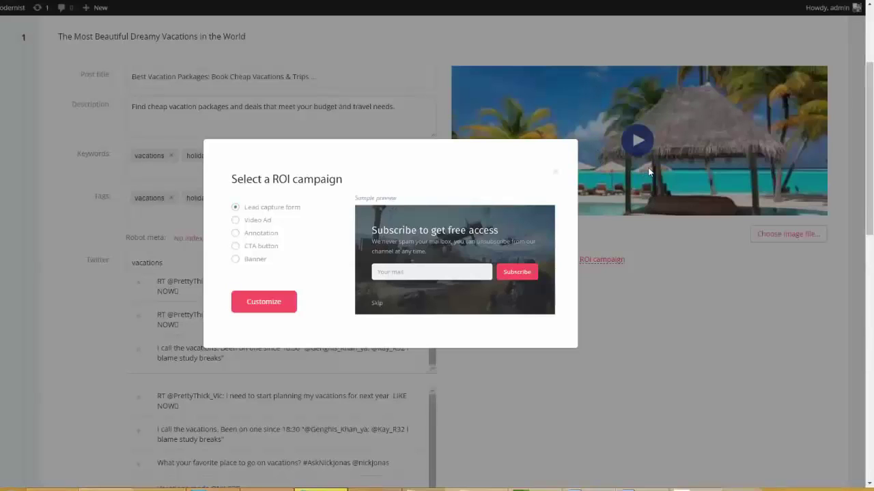
pyautogui.click(235, 220)
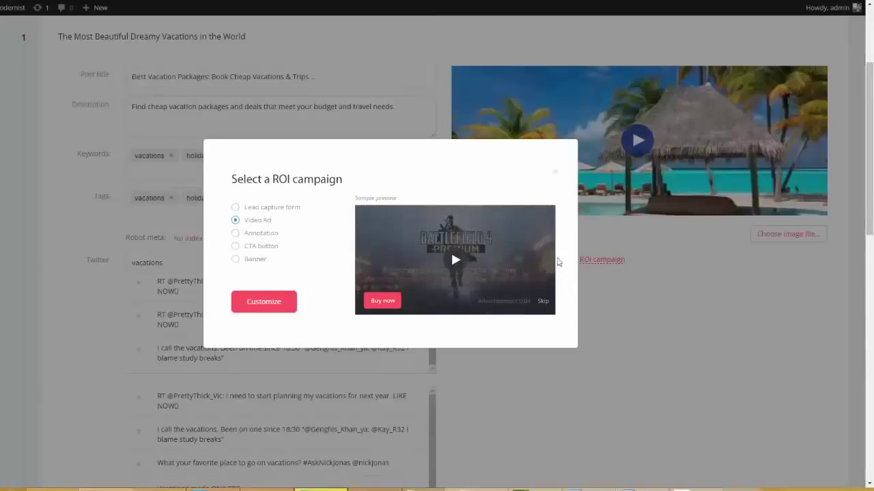
pyautogui.click(258, 237)
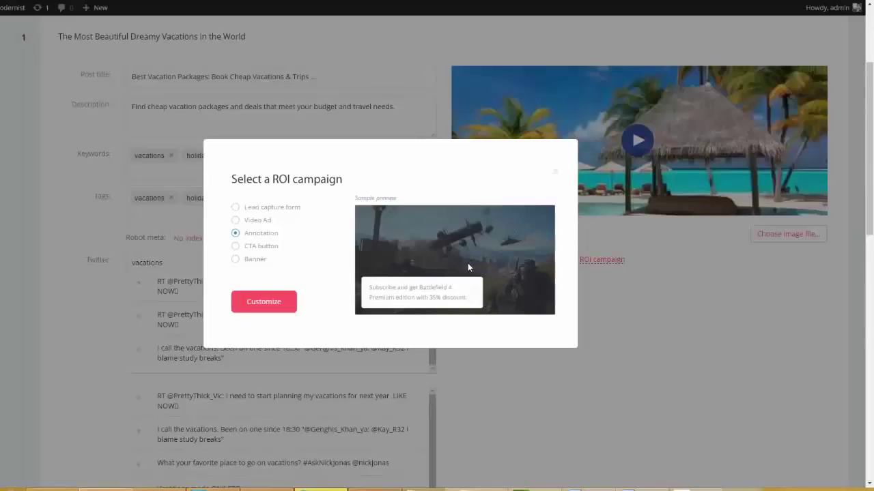
pyautogui.click(234, 247)
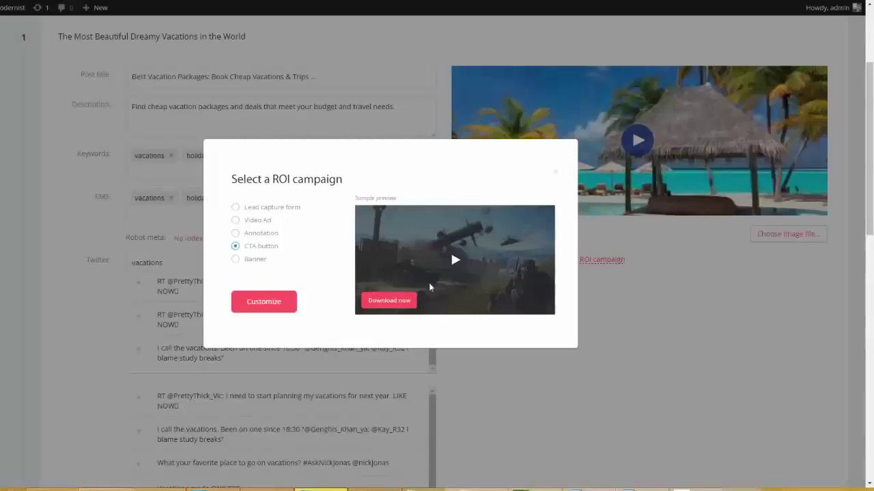
pyautogui.click(235, 259)
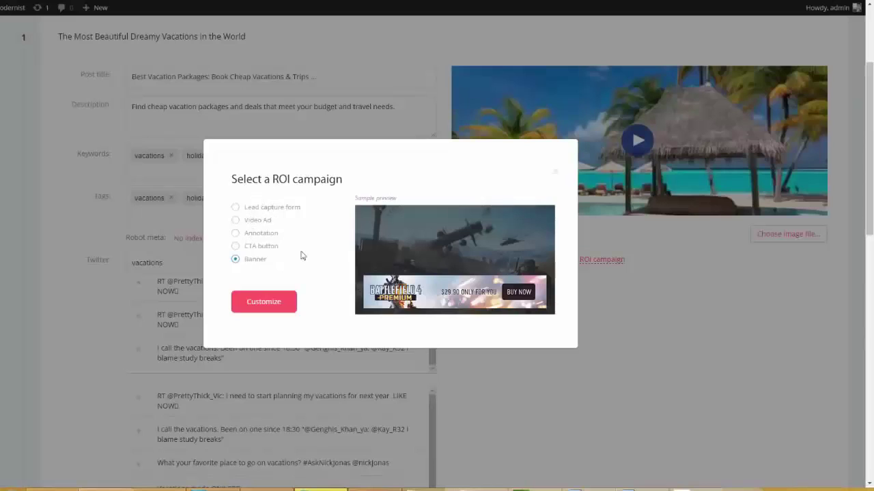
pyautogui.click(236, 207)
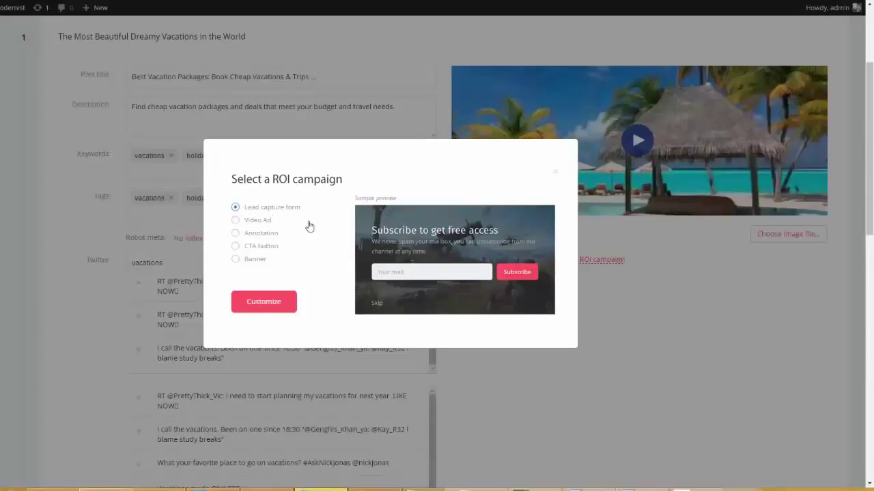
# Step: Give the opt-in the headline 'Get Access Now', a green button, purple overlay and ConstantContact provider
pyautogui.click(263, 307)
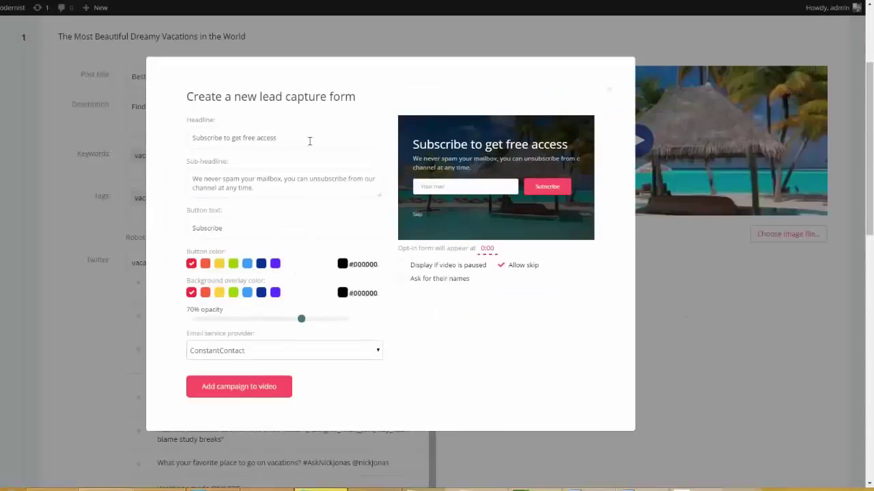
pyautogui.tripleClick(266, 137)
pyautogui.write('G')
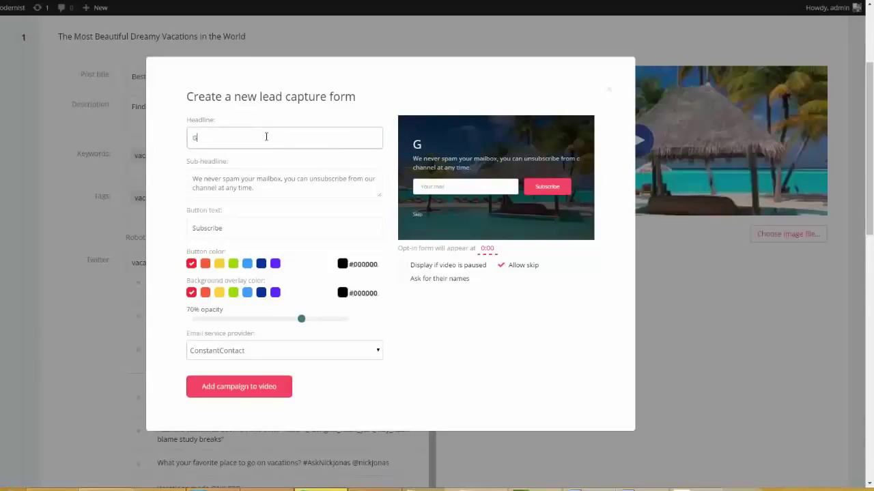
pyautogui.write('et Access Now')
pyautogui.click(260, 183)
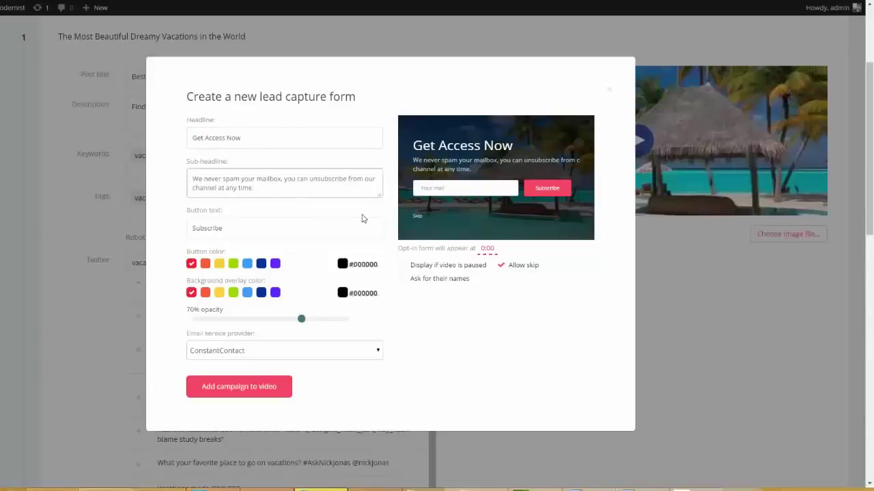
pyautogui.doubleClick(238, 230)
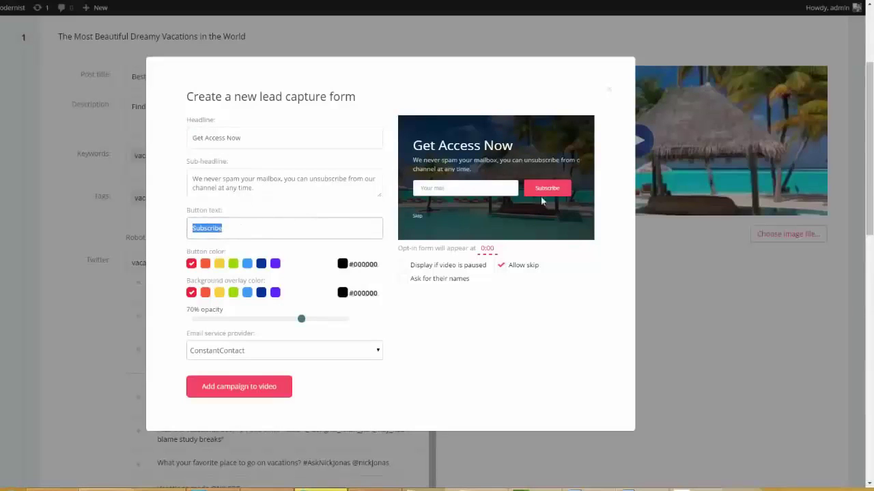
pyautogui.click(205, 263)
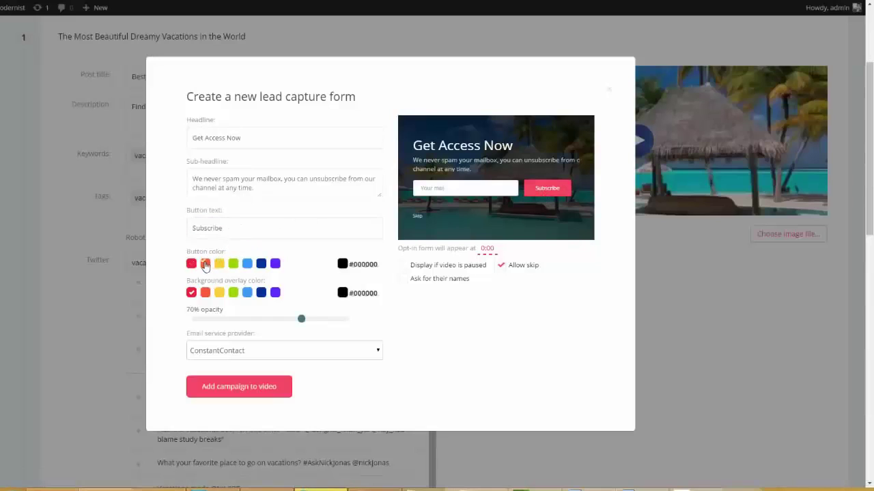
pyautogui.click(219, 263)
pyautogui.click(232, 265)
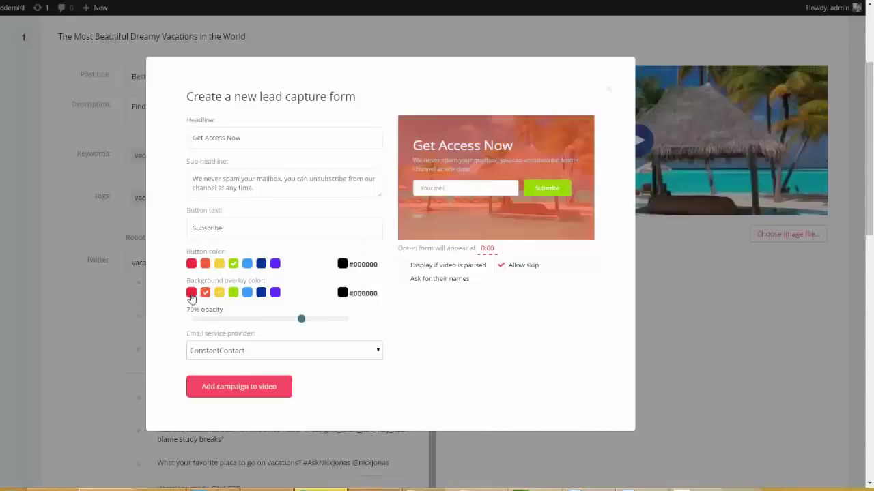
pyautogui.click(275, 293)
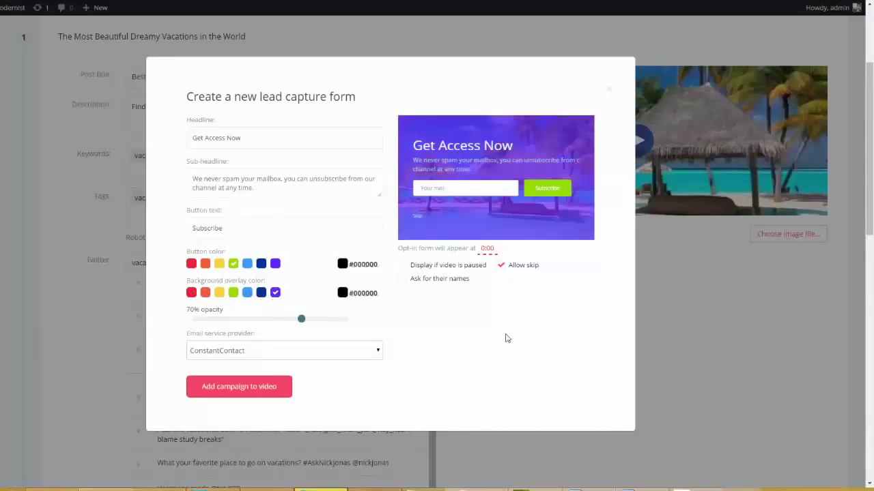
pyautogui.click(378, 352)
pyautogui.click(409, 355)
# Step: Make the opt-in appear at 0:5, show when paused, not skippable, and attach it to the video
pyautogui.click(488, 249)
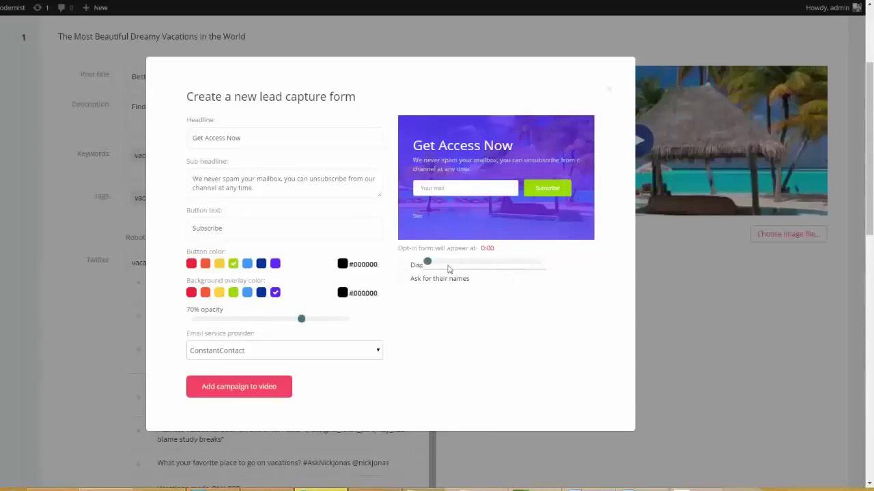
pyautogui.moveTo(429, 262); pyautogui.dragTo(440, 266)
pyautogui.click(519, 316)
pyautogui.click(488, 250)
pyautogui.moveTo(443, 266); pyautogui.dragTo(432, 267)
pyautogui.click(496, 327)
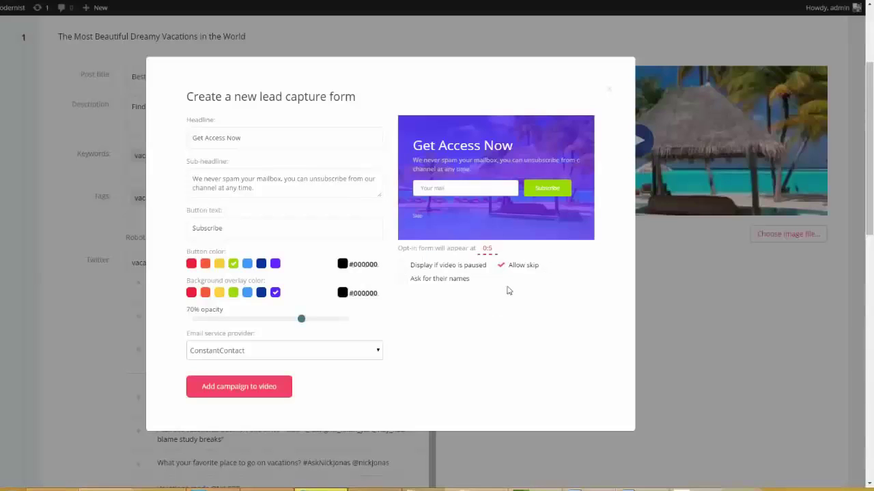
pyautogui.click(403, 267)
pyautogui.click(403, 281)
pyautogui.click(402, 283)
pyautogui.click(503, 266)
pyautogui.click(500, 266)
pyautogui.click(501, 266)
pyautogui.click(239, 386)
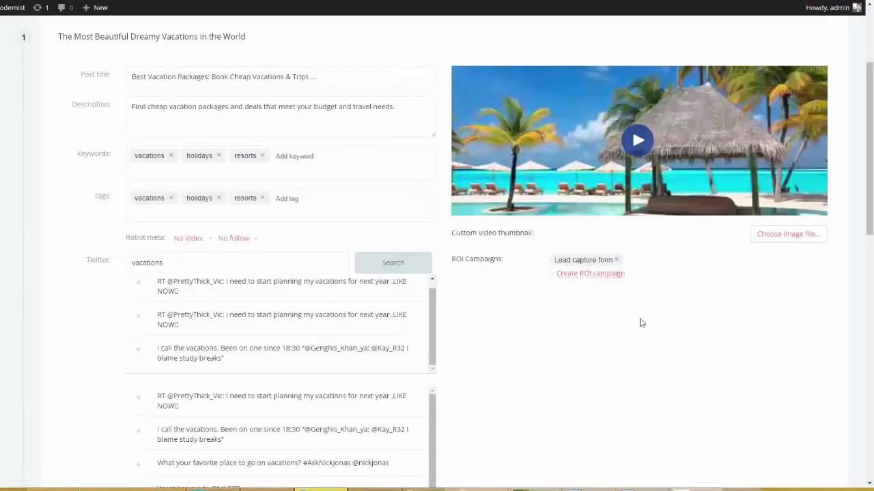
# Step: Start a Video Ad campaign with the pasted YouTube source and myvacationpackages.com as target URL
pyautogui.click(604, 275)
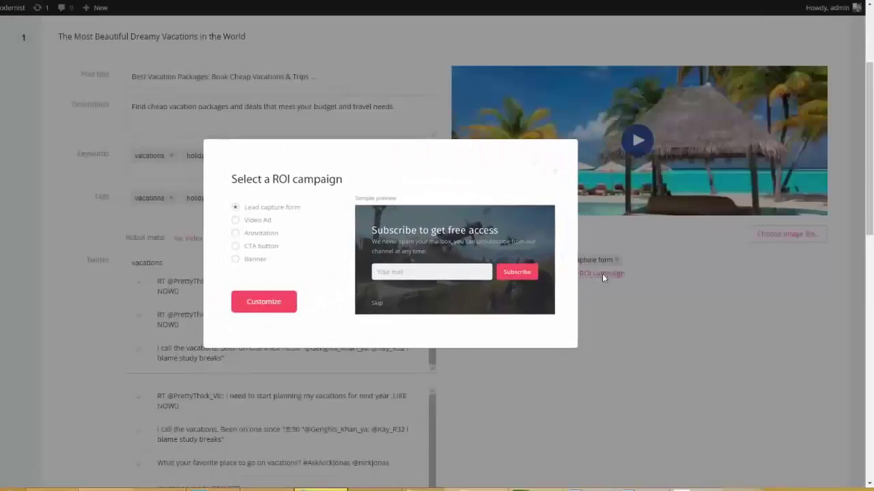
pyautogui.click(236, 221)
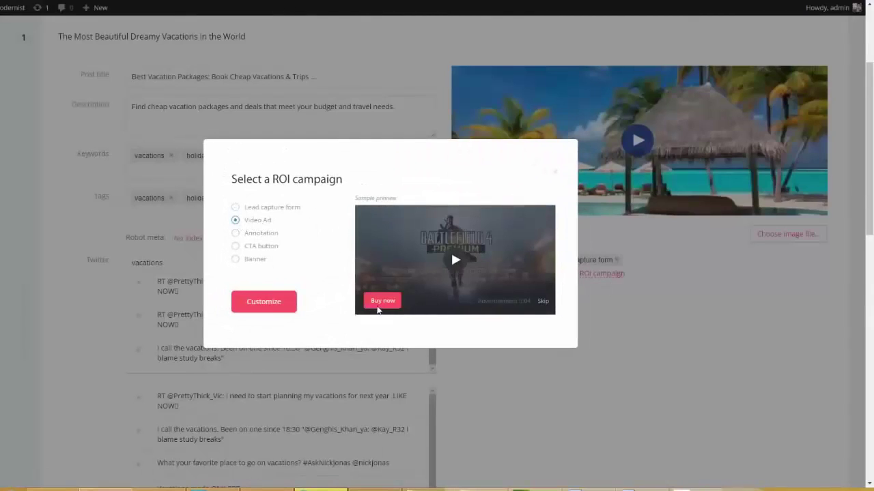
pyautogui.click(266, 306)
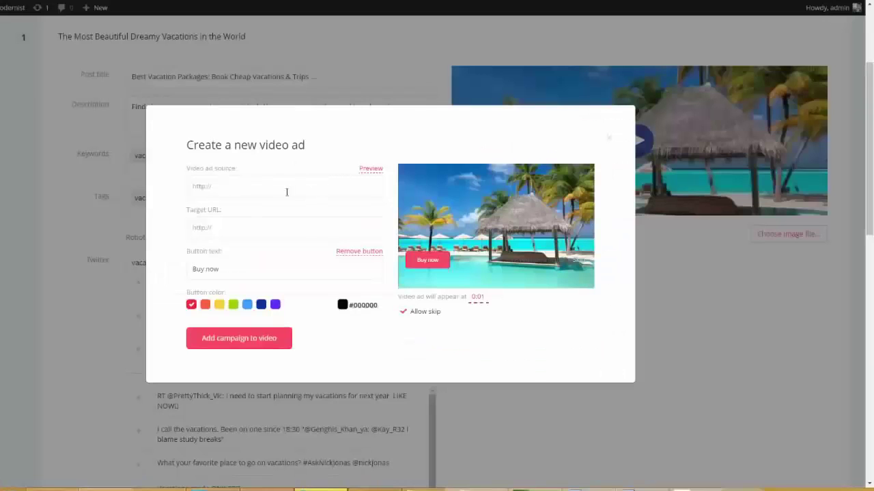
pyautogui.click(248, 187)
pyautogui.write('https://www.youtube.com/watch?v=zIa7oC8mC48')
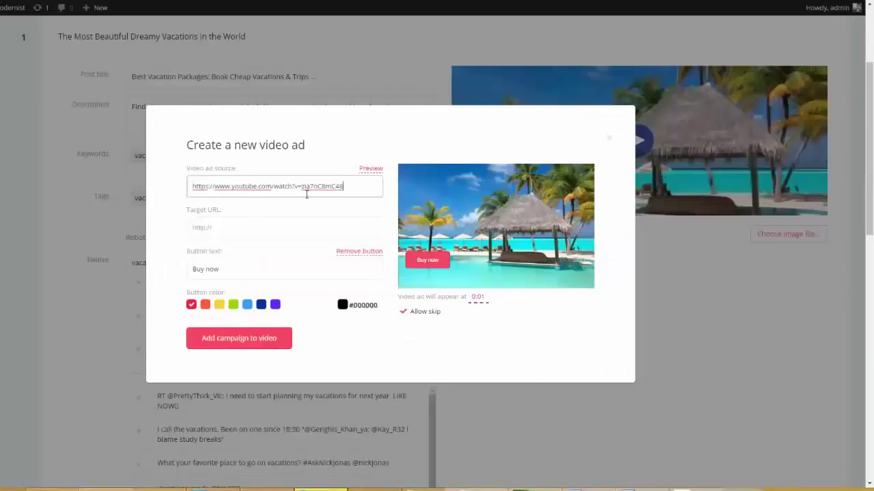
pyautogui.click(322, 227)
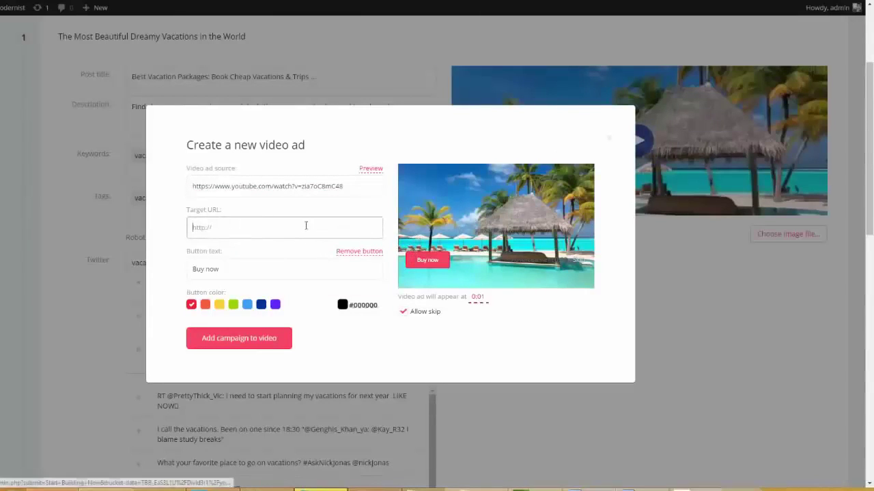
pyautogui.write('myvacationpackages.com')
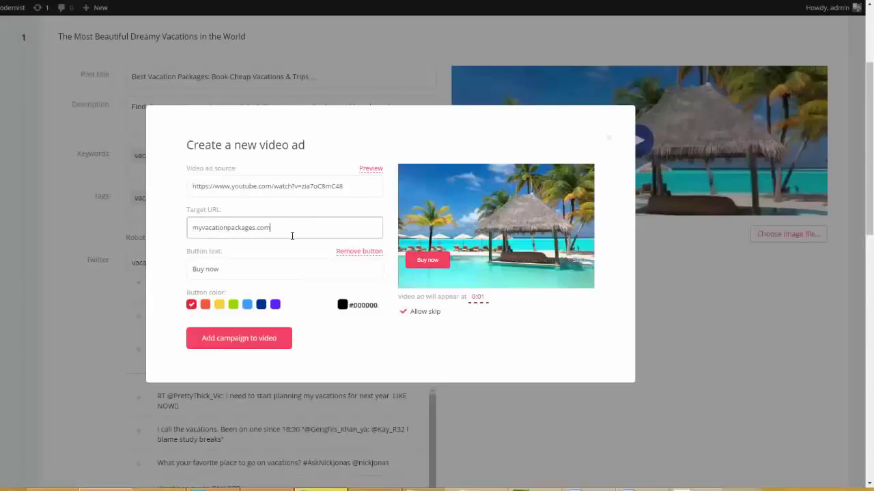
# Step: Set the ad button to an orange 'Book Your Vacation' and attach the ad to the video
pyautogui.moveTo(168, 271); pyautogui.dragTo(160, 271)
pyautogui.write('Book Your Vacation')
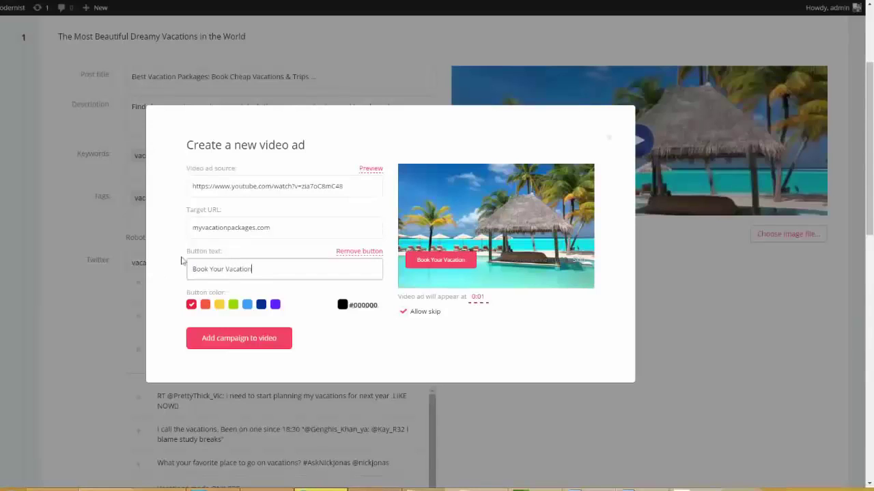
pyautogui.click(206, 304)
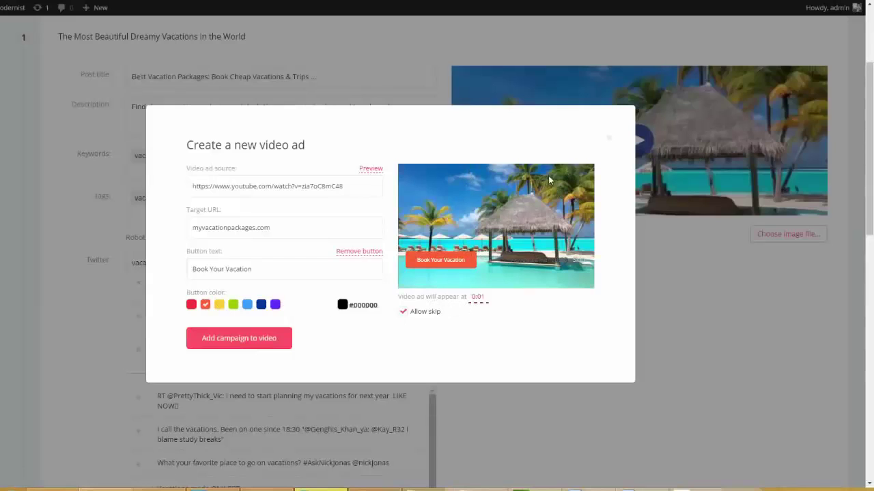
pyautogui.click(478, 297)
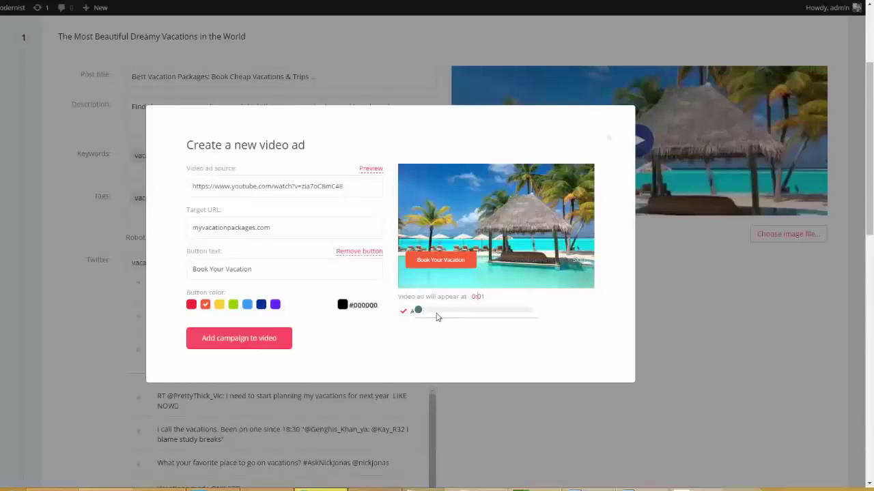
pyautogui.click(455, 340)
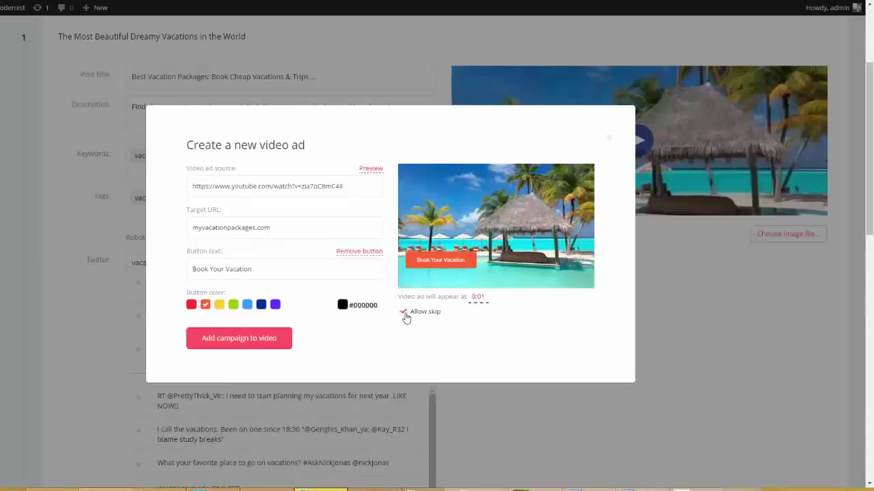
pyautogui.click(255, 341)
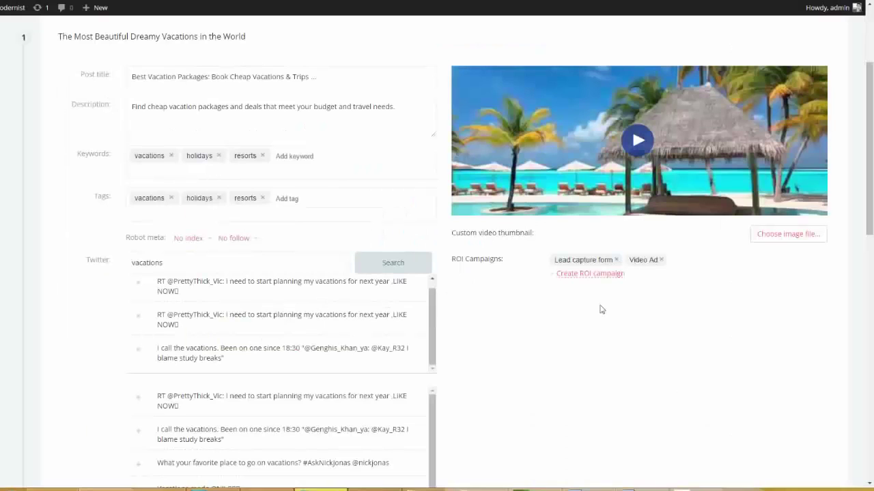
# Step: Dismiss a new ROI campaign chooser unused and scroll down to the Next to authority button
pyautogui.click(617, 274)
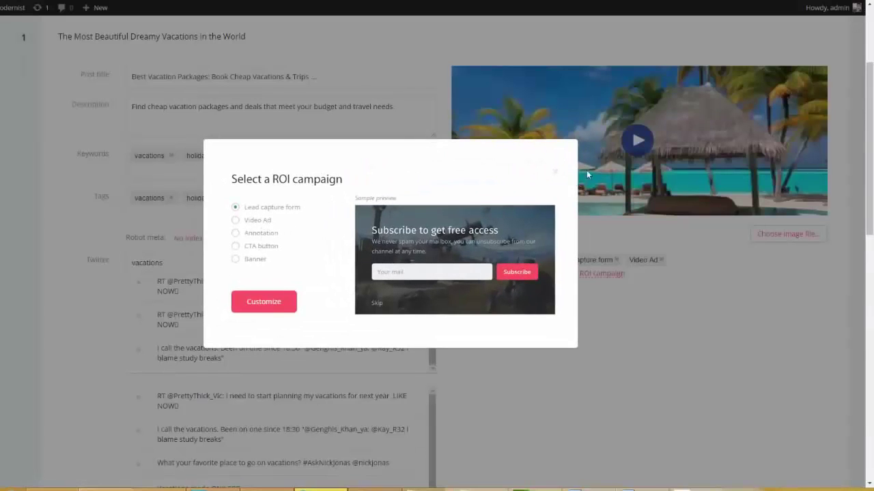
pyautogui.click(554, 172)
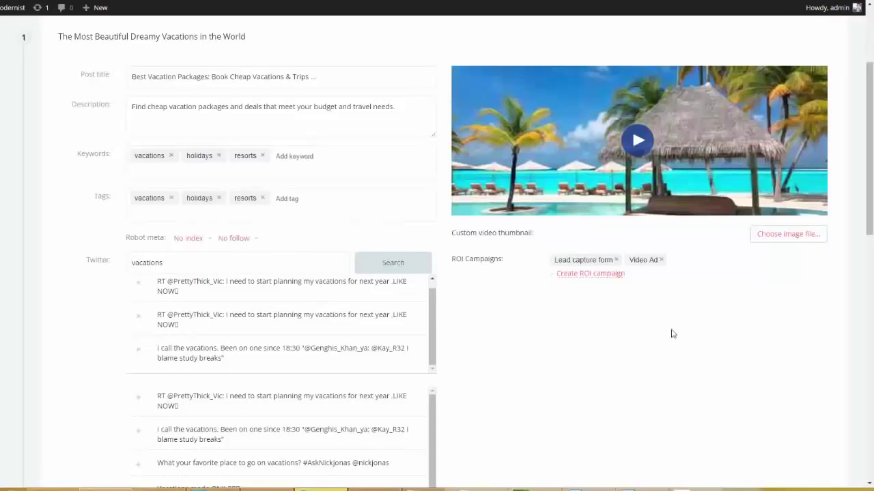
pyautogui.scroll(-10, 846, 320)
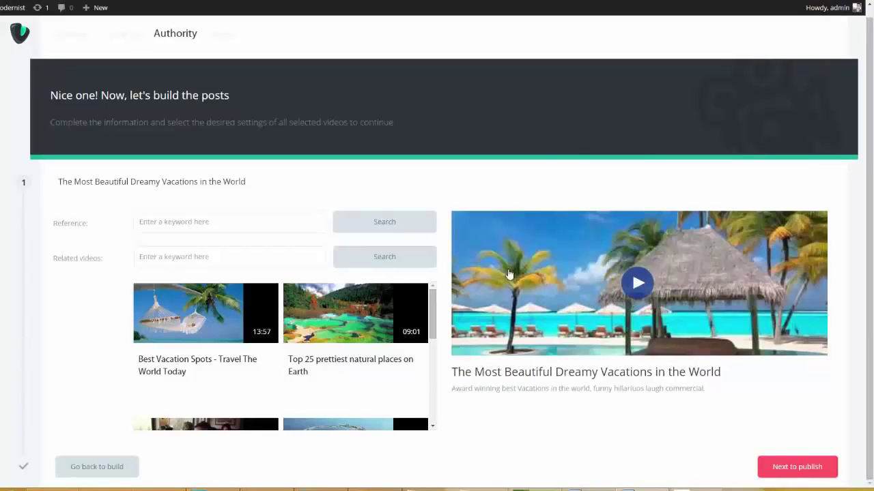
# Step: Search references for 'vacations' and add the two Hotwire cheap vacation package results
pyautogui.click(293, 221)
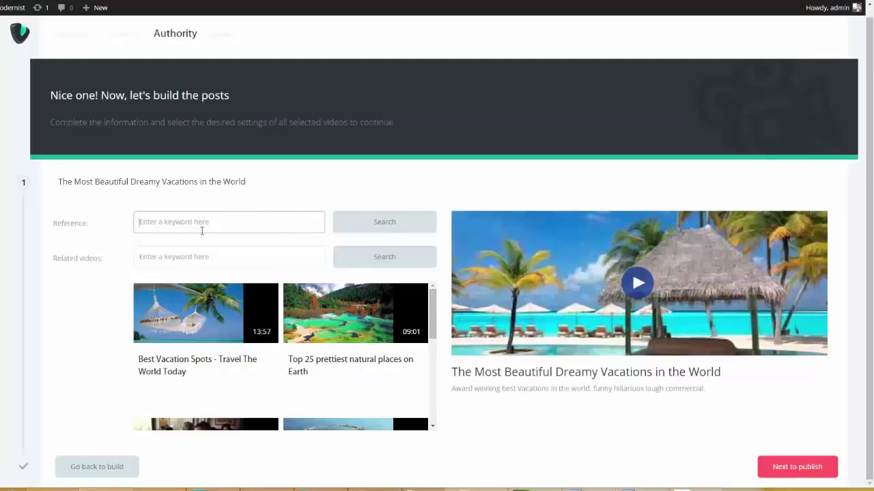
pyautogui.write('vacations')
pyautogui.click(357, 220)
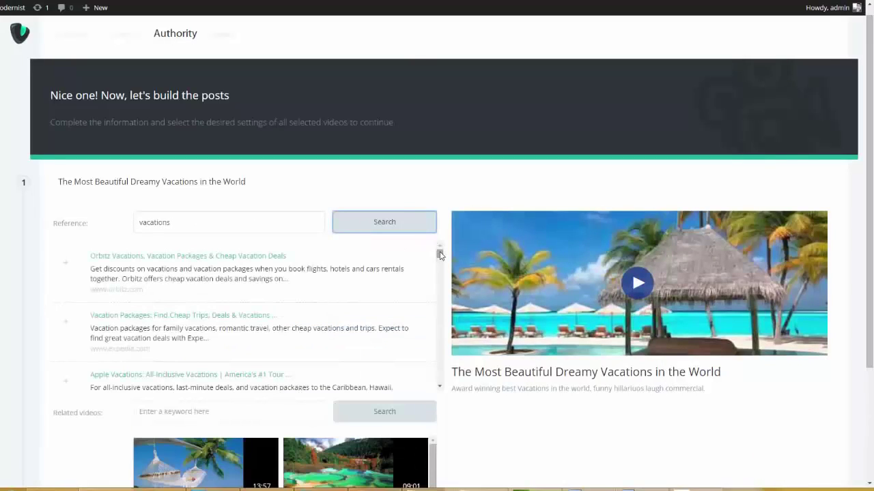
pyautogui.scroll(-1, 440, 254)
pyautogui.scroll(1, 439, 254)
pyautogui.moveTo(440, 254); pyautogui.dragTo(433, 279)
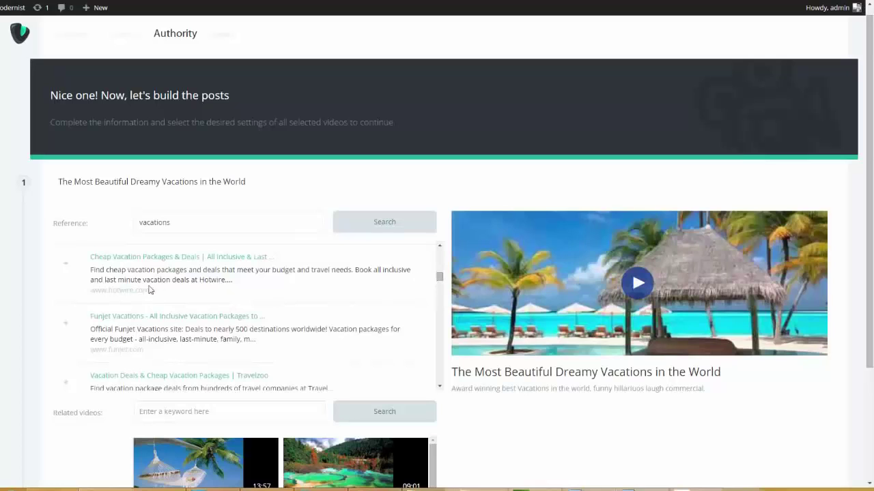
pyautogui.click(66, 269)
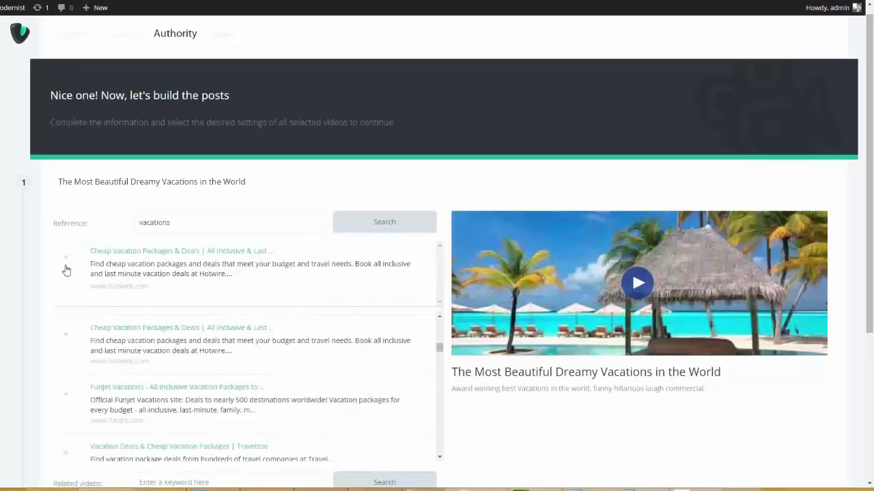
pyautogui.click(68, 337)
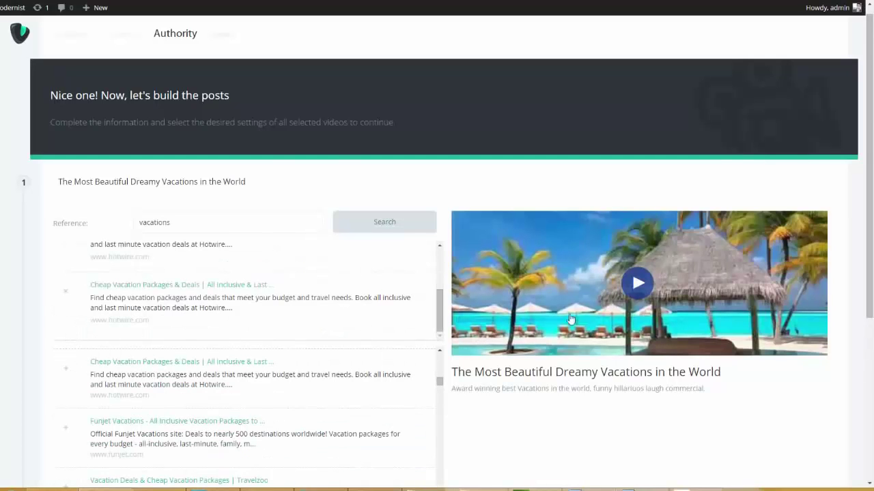
# Step: Search related videos for 'vacati' and add I'm On Vacation (Song), 8 Dream Vacations and Fantasy Vacations
pyautogui.moveTo(869, 188); pyautogui.dragTo(844, 306)
pyautogui.click(223, 305)
pyautogui.write('vacations')
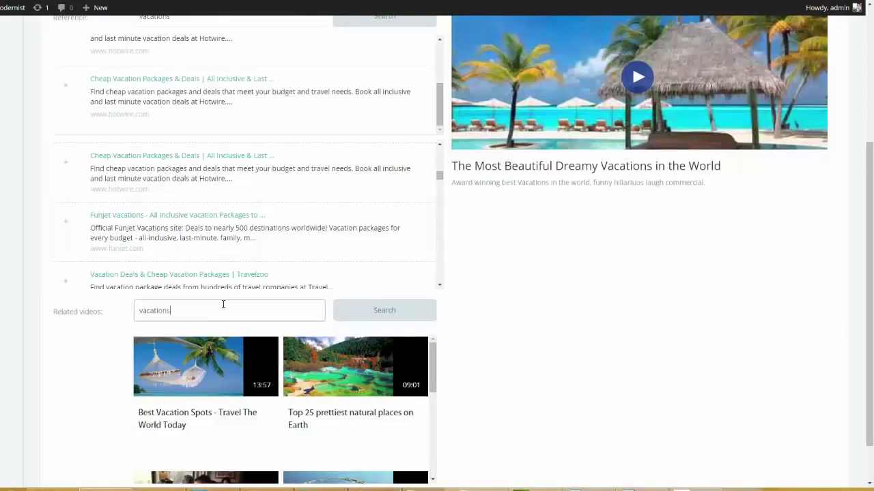
pyautogui.click(386, 308)
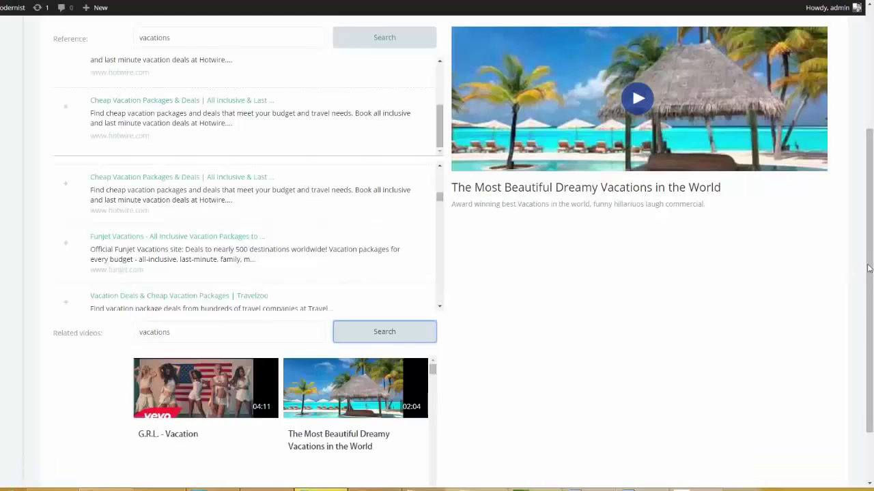
pyautogui.scroll(-1, 850, 329)
pyautogui.click(432, 295)
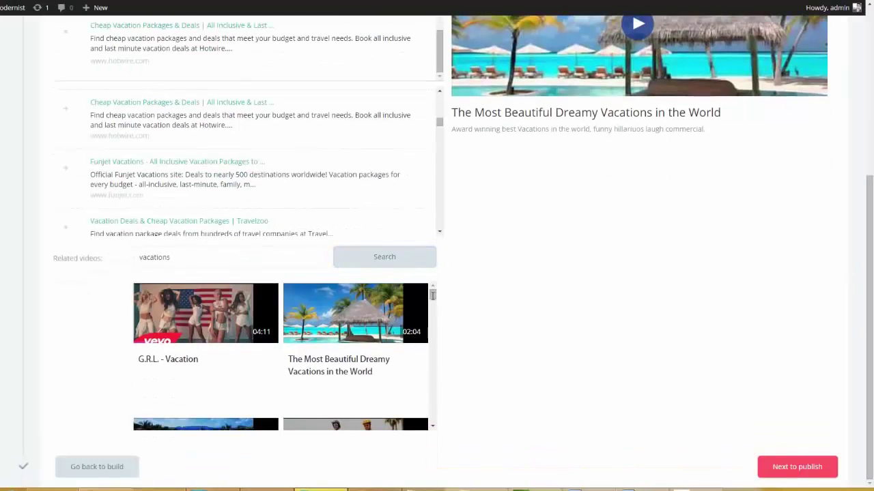
pyautogui.moveTo(434, 296); pyautogui.dragTo(431, 308)
pyautogui.click(354, 305)
pyautogui.click(229, 309)
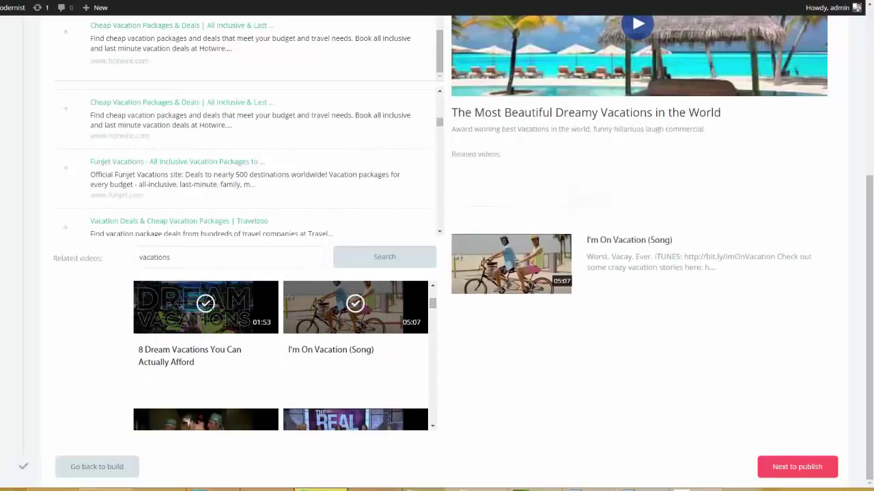
pyautogui.click(205, 420)
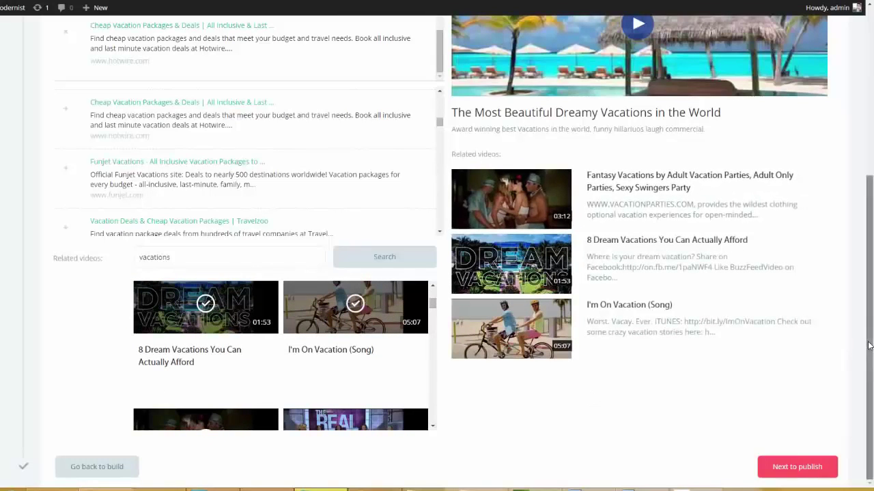
pyautogui.moveTo(619, 319)
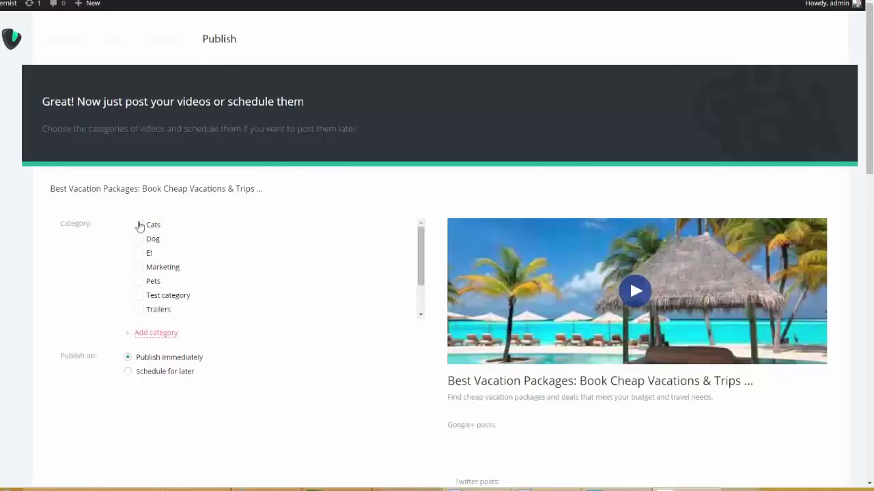
# Step: Tick the Test category and cancel the trial schedule so the post publishes immediately
pyautogui.click(139, 296)
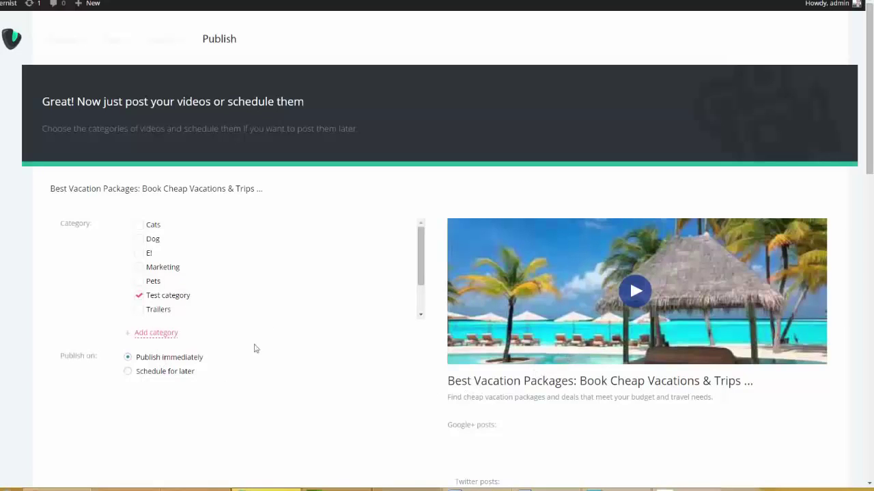
pyautogui.click(136, 375)
pyautogui.scroll(-2, 423, 286)
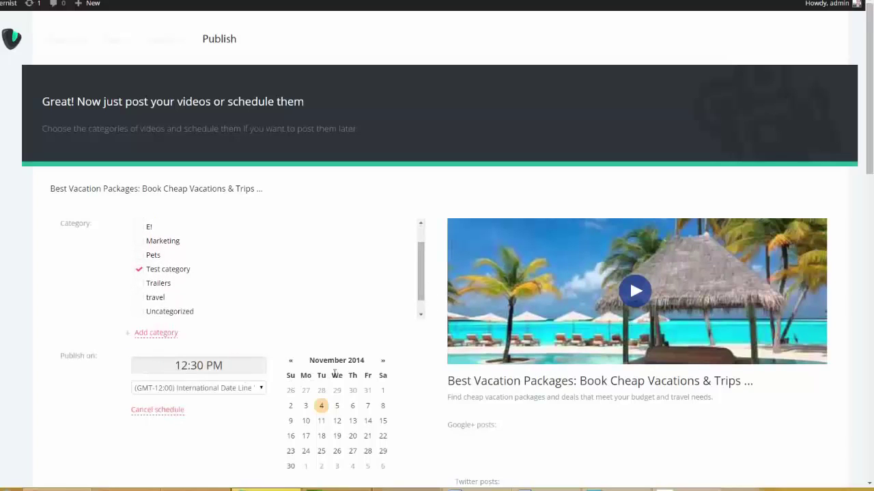
pyautogui.click(163, 410)
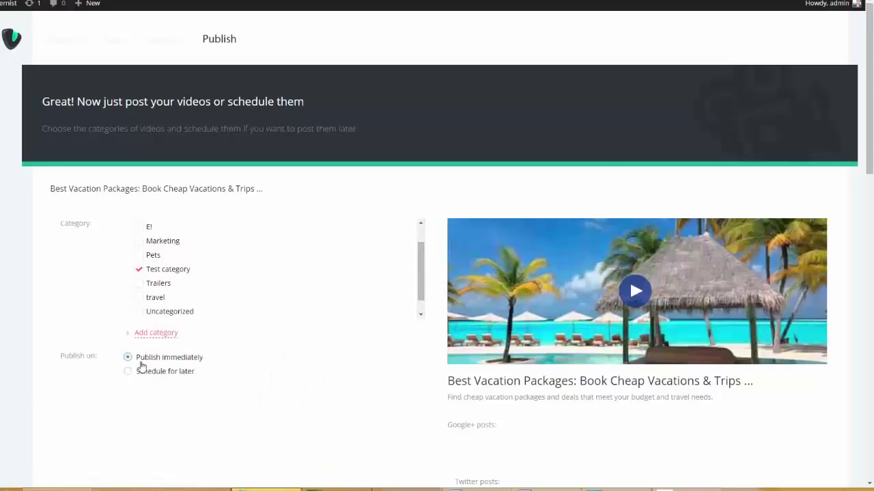
pyautogui.moveTo(867, 170); pyautogui.dragTo(831, 404)
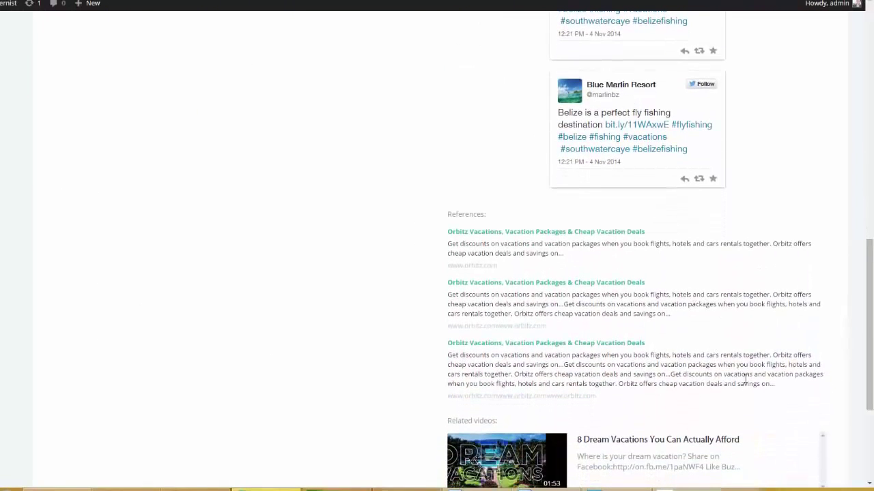
pyautogui.moveTo(869, 345); pyautogui.dragTo(858, 433)
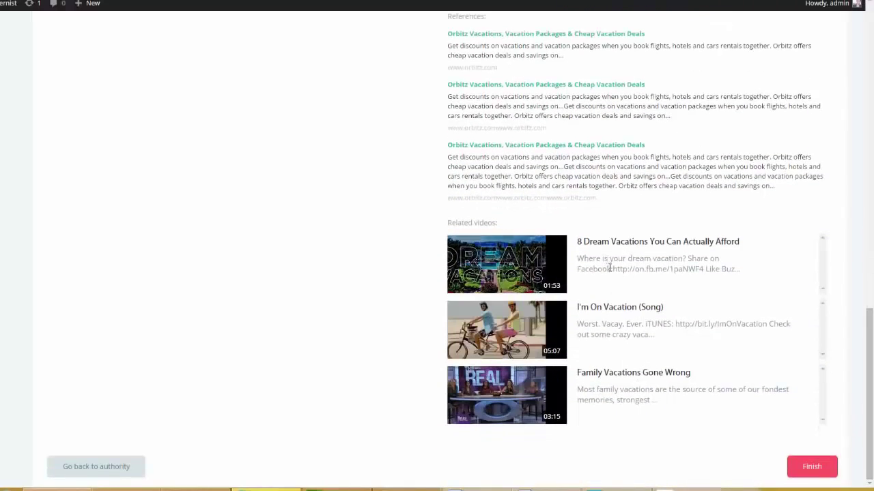
# Step: Finish the post and scroll the live page's video, tweets and related videos
pyautogui.click(811, 471)
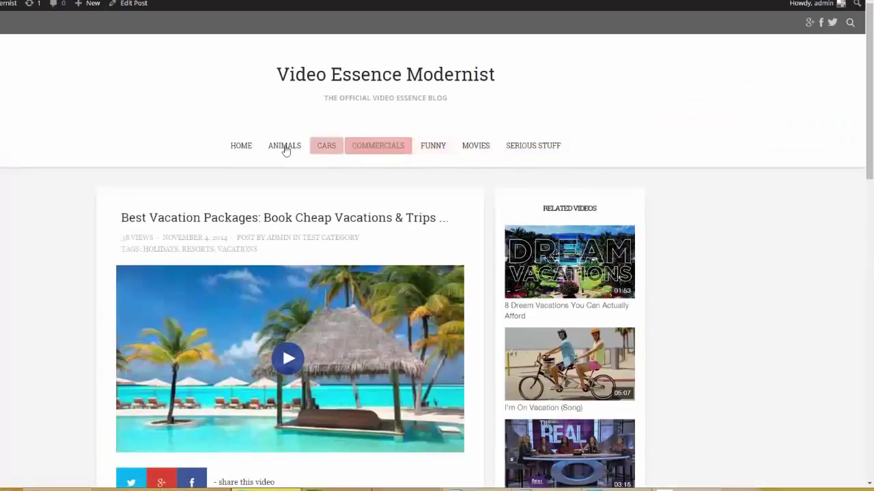
pyautogui.scroll(-2, 858, 80)
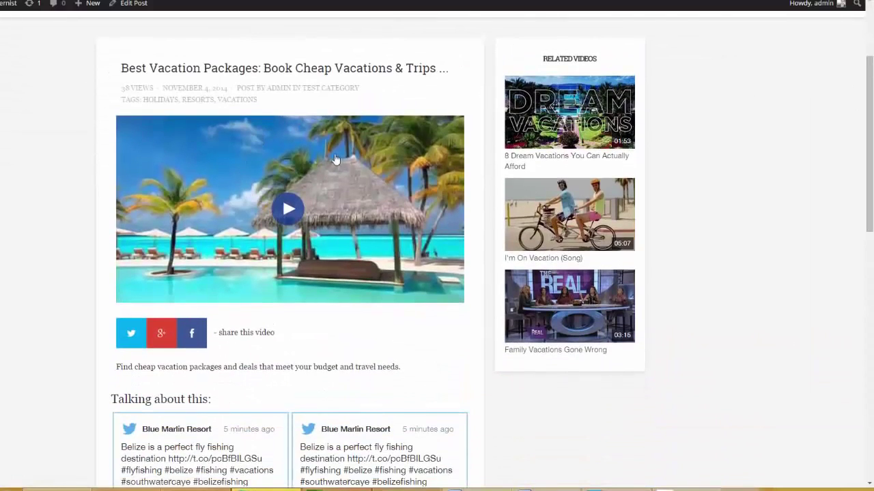
pyautogui.moveTo(866, 138); pyautogui.dragTo(865, 179)
pyautogui.moveTo(864, 148); pyautogui.dragTo(864, 104)
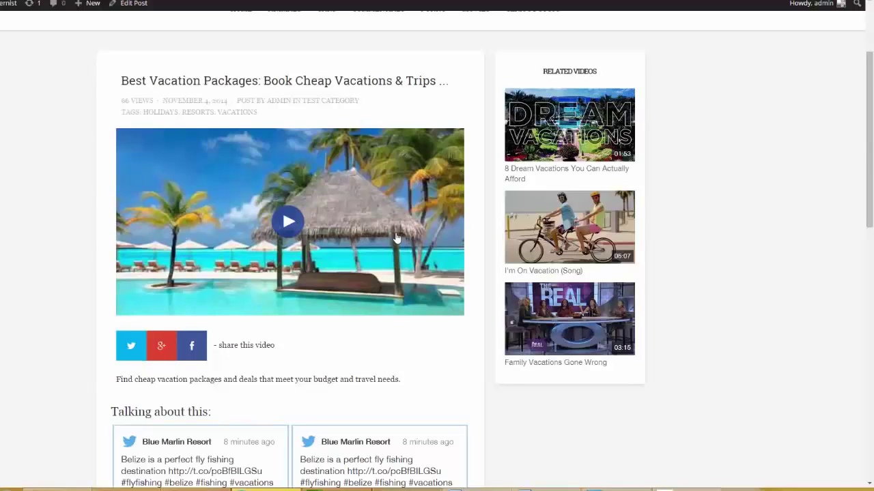
# Step: Play the post's video, skip the Access Now opt-in, then pause to bring it back
pyautogui.click(289, 223)
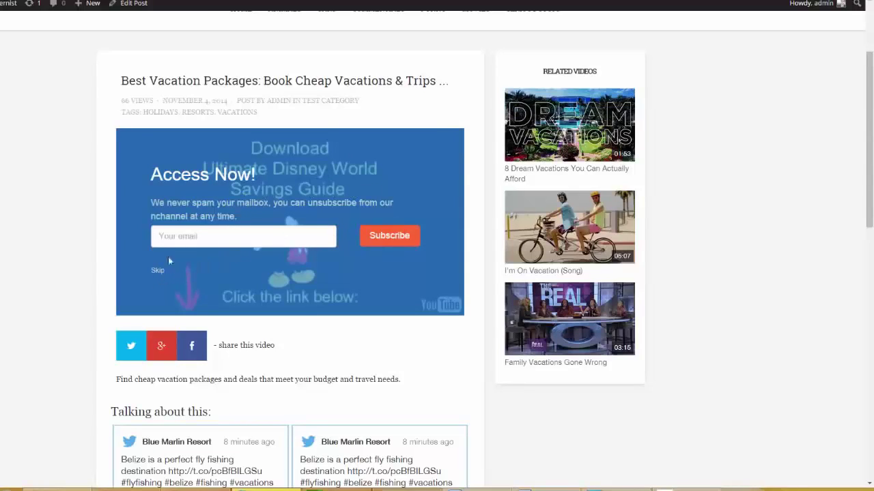
pyautogui.click(157, 272)
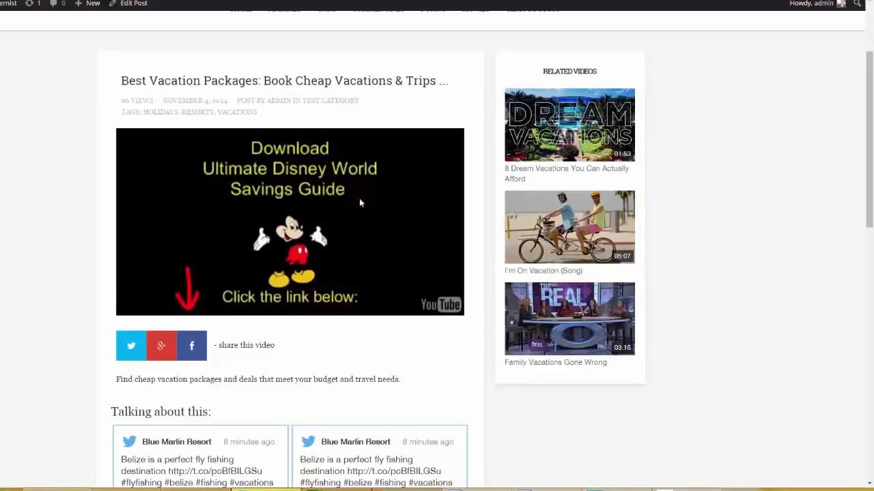
pyautogui.click(321, 222)
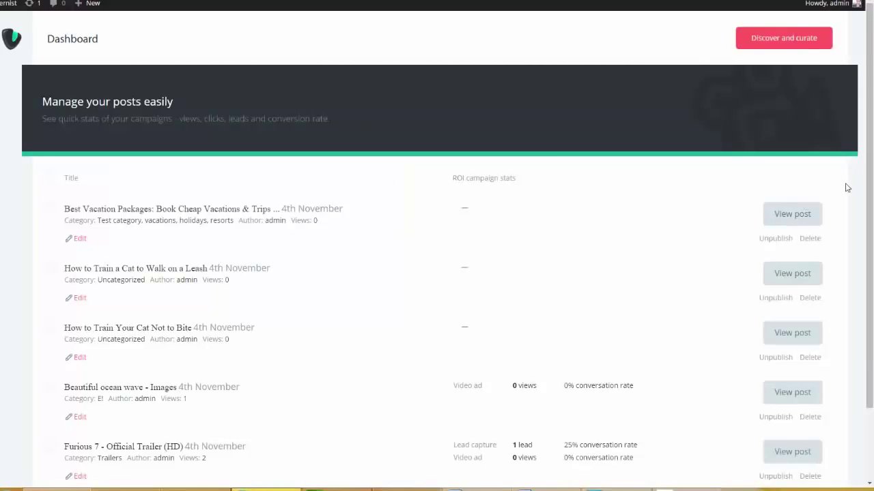
# Step: Scroll through the Video Essence dashboard's post list and ROI campaign stats
pyautogui.moveTo(870, 158); pyautogui.dragTo(871, 203)
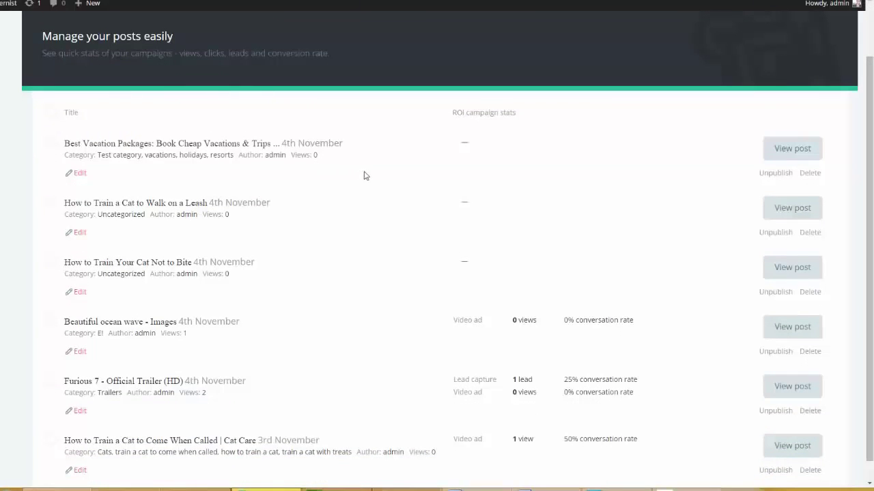
pyautogui.moveTo(866, 230); pyautogui.dragTo(865, 251)
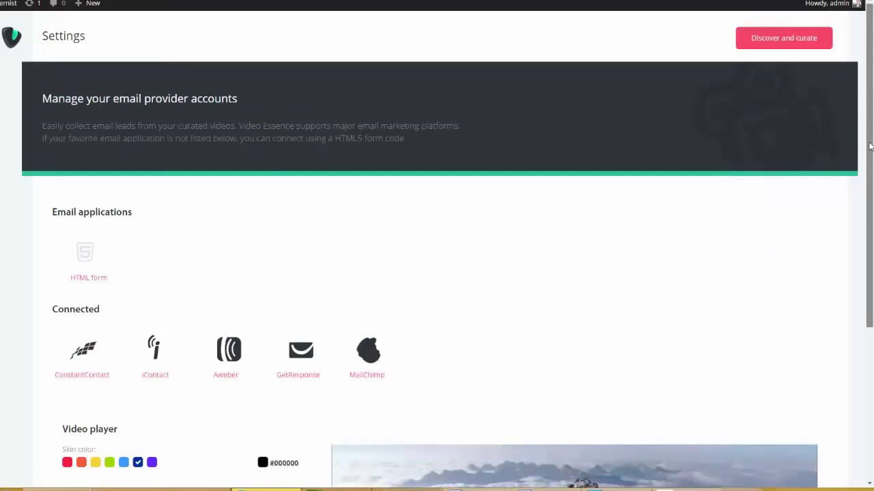
# Step: Scroll the Video Essence settings down to the Video player section
pyautogui.scroll(-2, 864, 165)
pyautogui.scroll(-1, 863, 165)
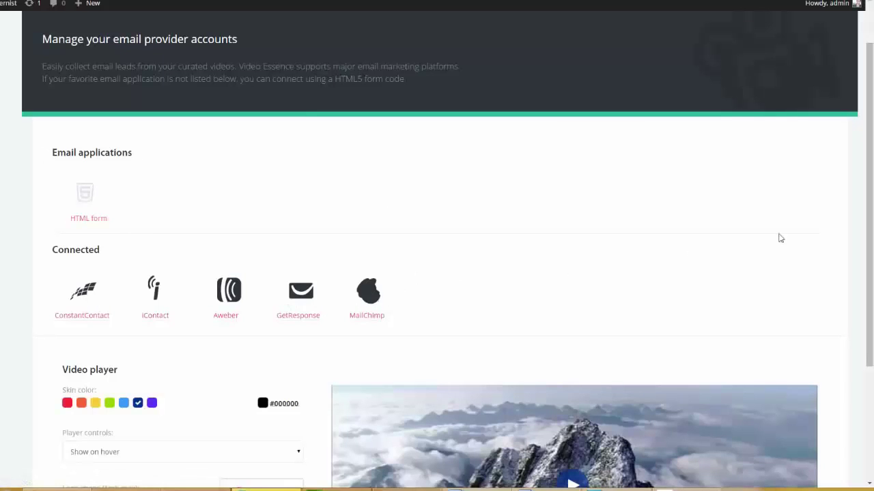
pyautogui.moveTo(867, 193); pyautogui.dragTo(842, 302)
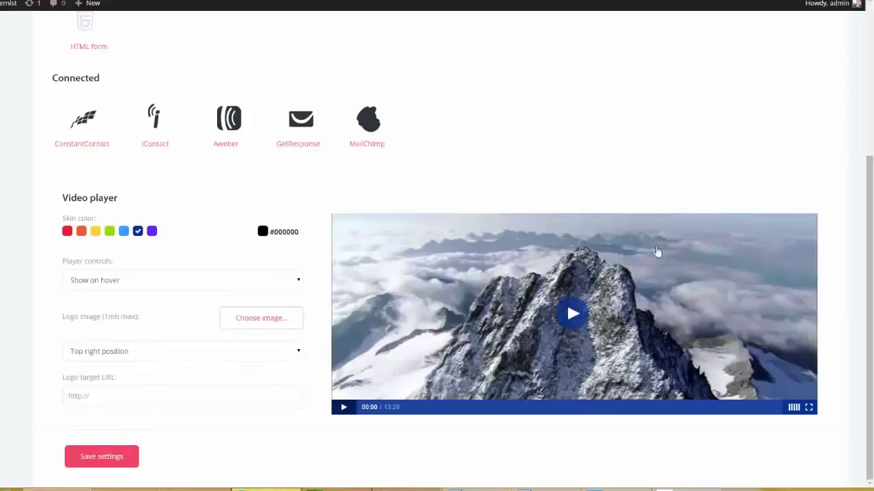
# Step: Set the player skin colour to light blue after trying orange, yellow and green
pyautogui.click(82, 232)
pyautogui.click(94, 232)
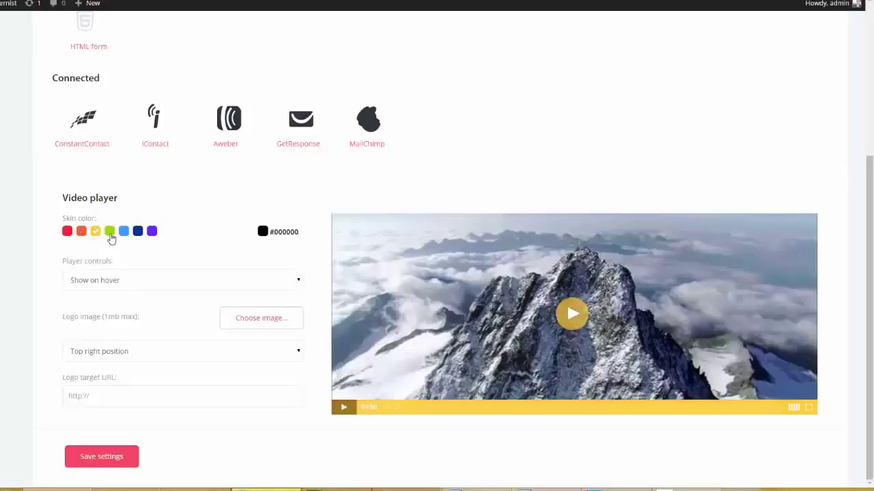
pyautogui.click(110, 231)
pyautogui.click(123, 232)
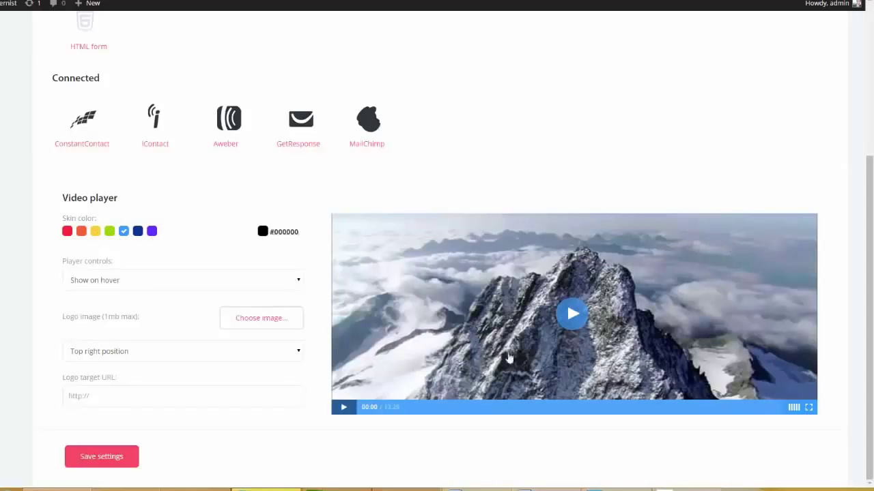
# Step: Set the Player controls option to Hide
pyautogui.click(298, 282)
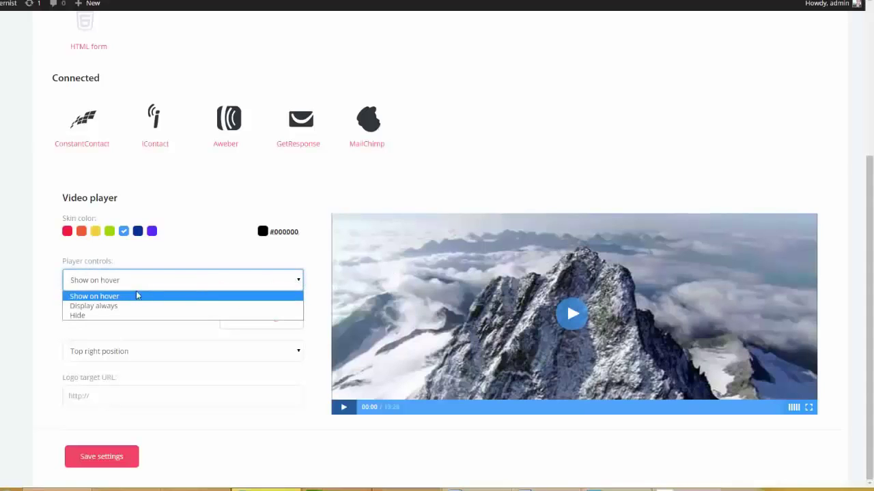
pyautogui.click(125, 301)
pyautogui.click(300, 284)
pyautogui.click(253, 306)
pyautogui.click(299, 283)
pyautogui.click(269, 314)
pyautogui.click(246, 260)
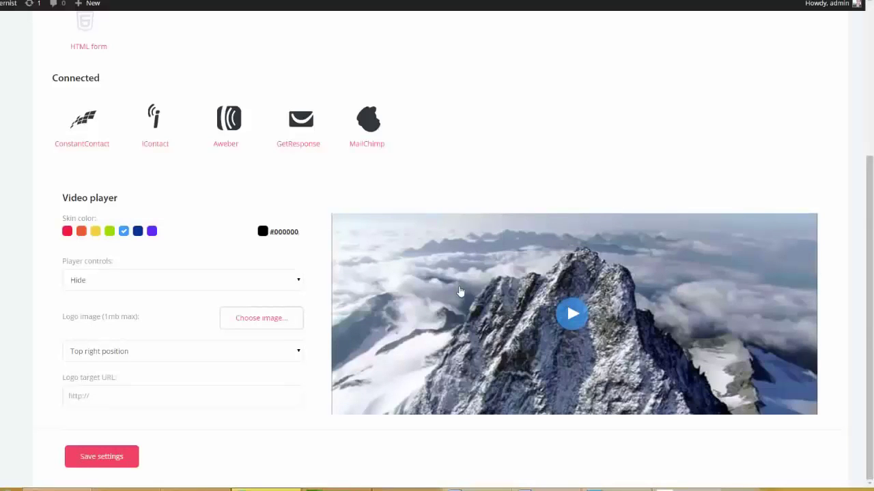
# Step: Insert logo.png from the Media Library as the player logo
pyautogui.click(265, 318)
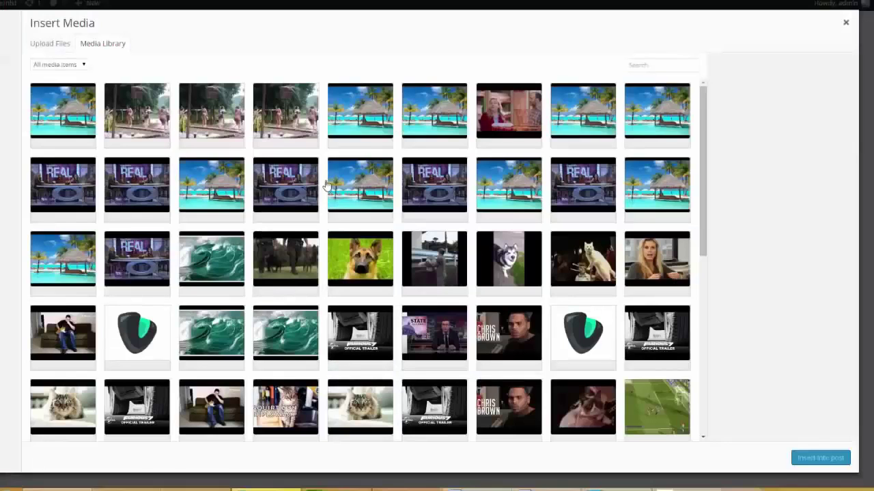
pyautogui.click(573, 336)
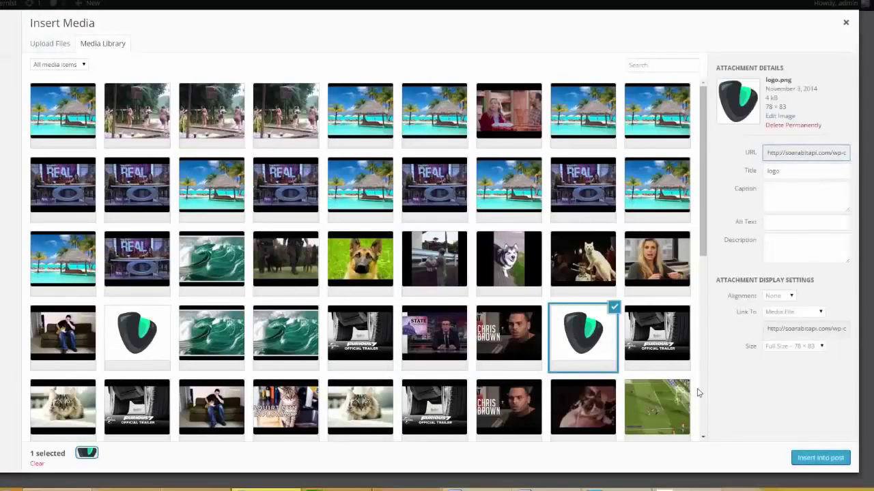
pyautogui.click(818, 458)
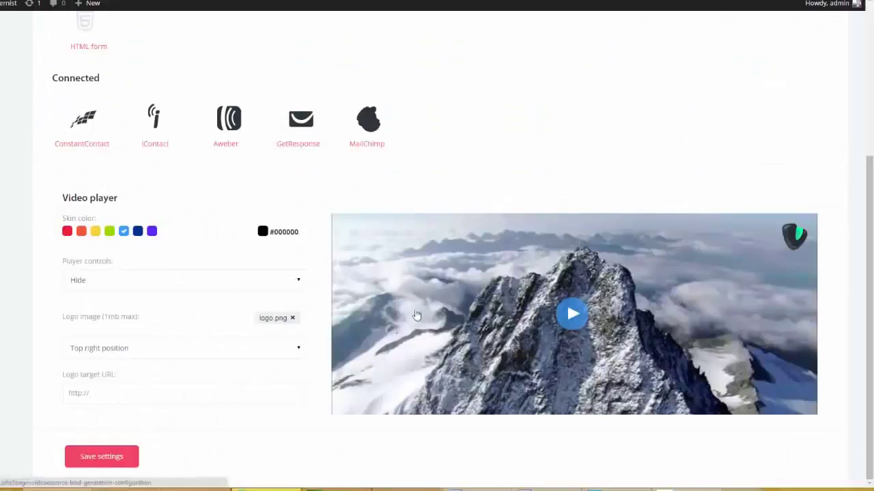
# Step: Set the logo position to Top left
pyautogui.click(301, 345)
pyautogui.click(253, 382)
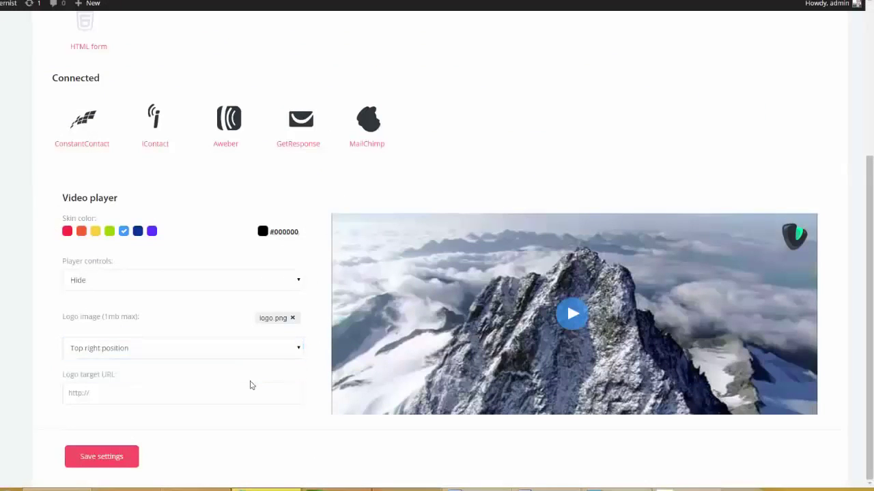
pyautogui.click(296, 347)
pyautogui.click(270, 374)
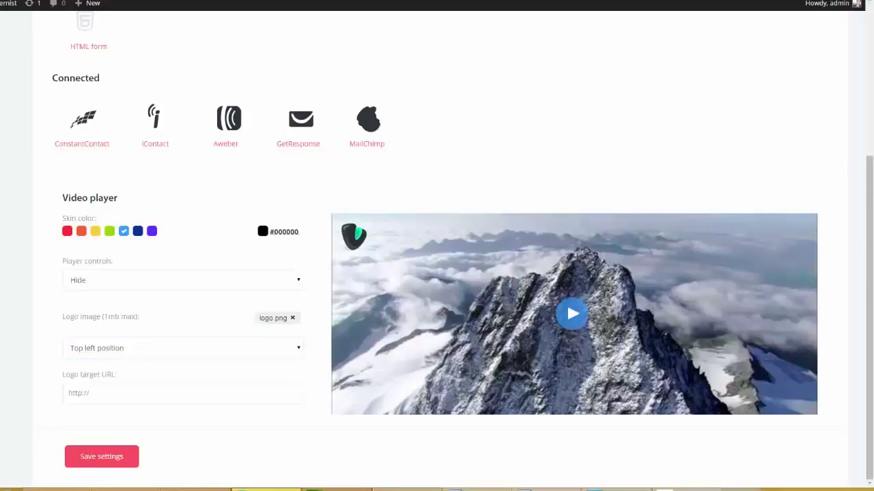
# Step: Paste myvacationpackages.com into the Logo target URL field
pyautogui.click(213, 389)
pyautogui.write('myvacationpackages.com')
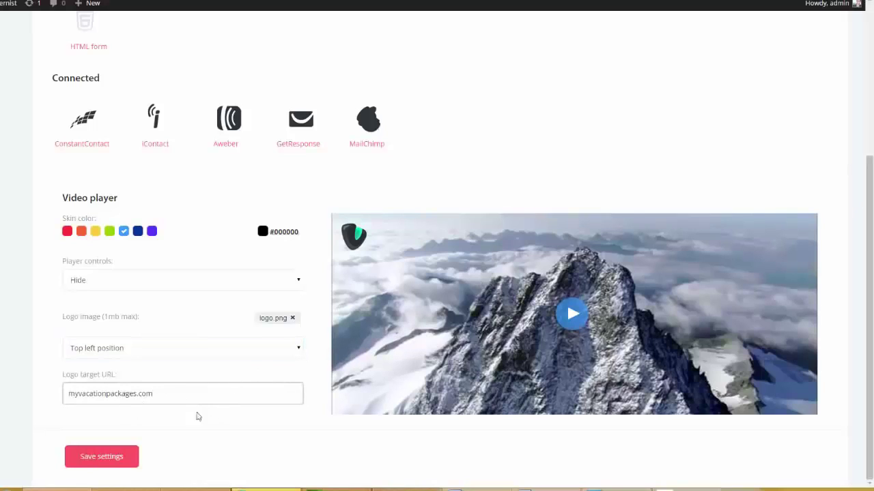